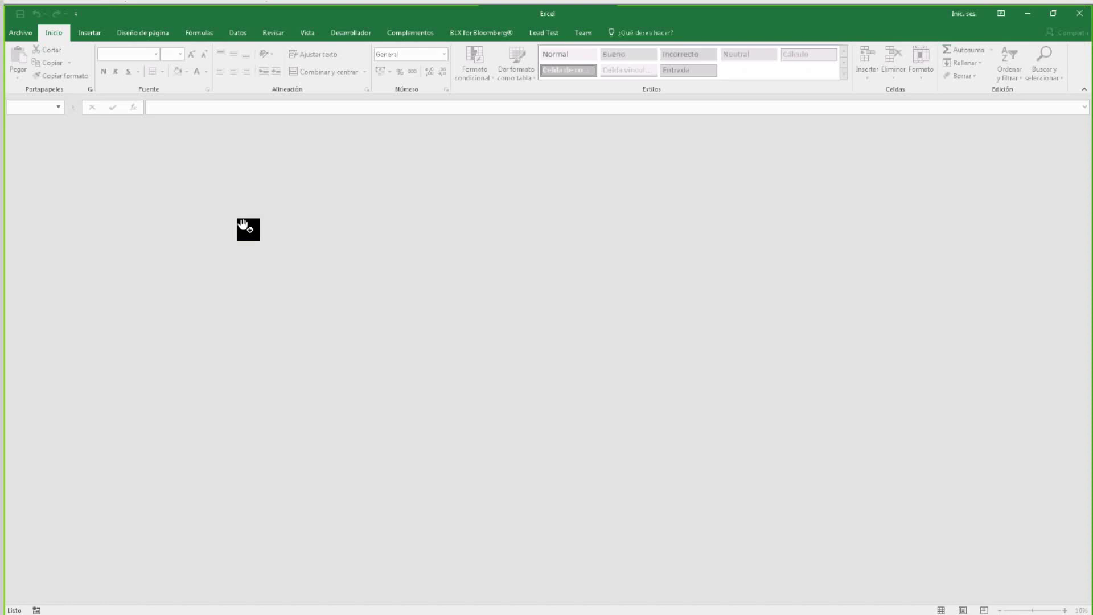
Exit Excel, relaunch it, and start a new blank workbook (Libro en blanco).
click(1078, 16)
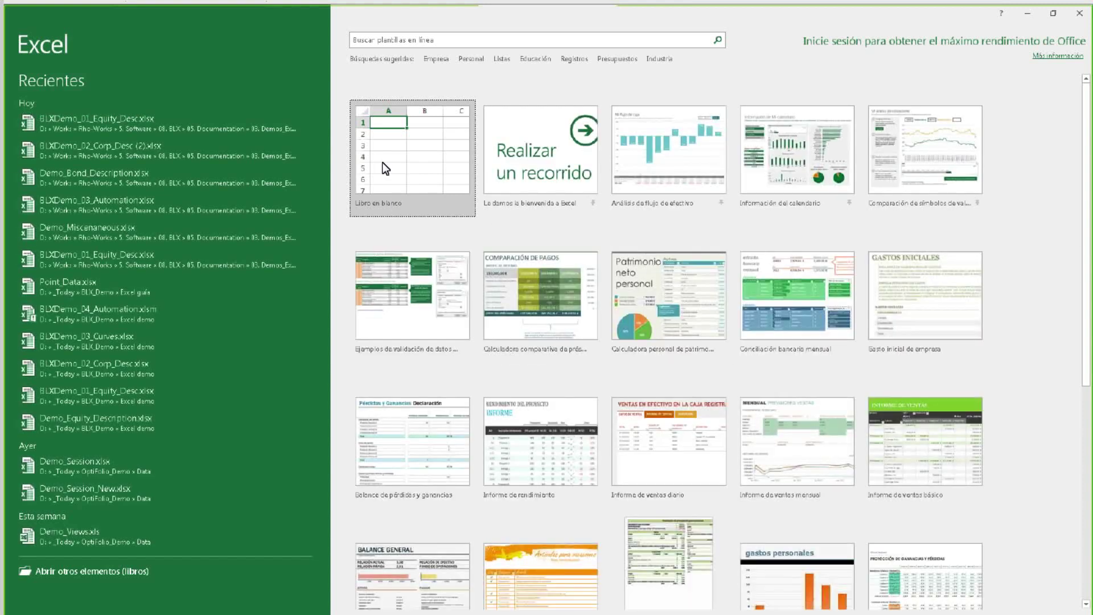
click(383, 170)
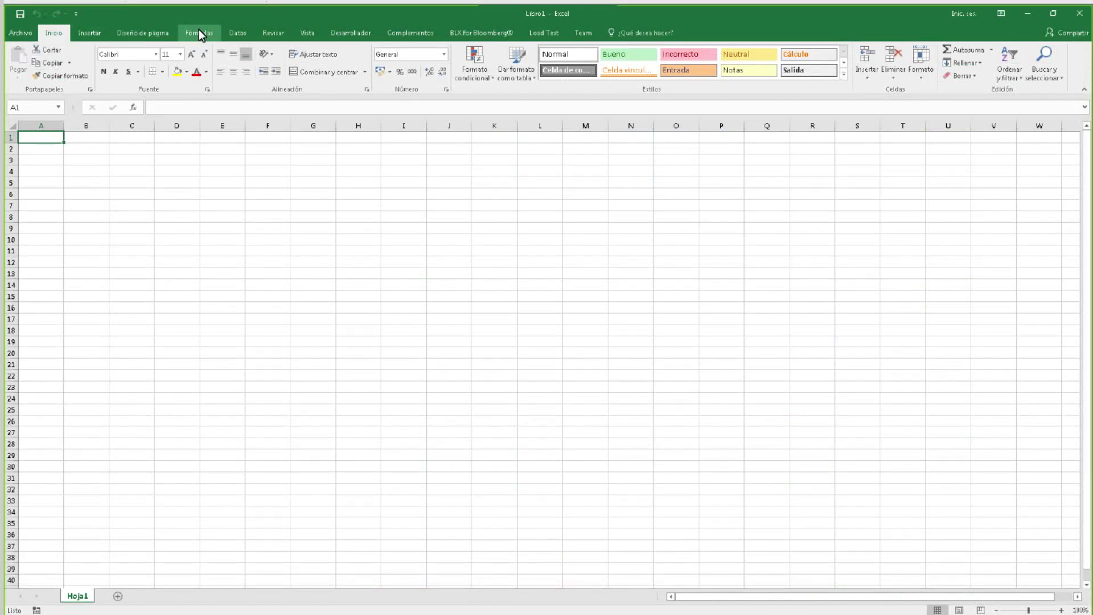
Show the BLX for Bloomberg tab and open BLXDemo_01_Equity_Desc.xlsx from the recent files.
click(474, 31)
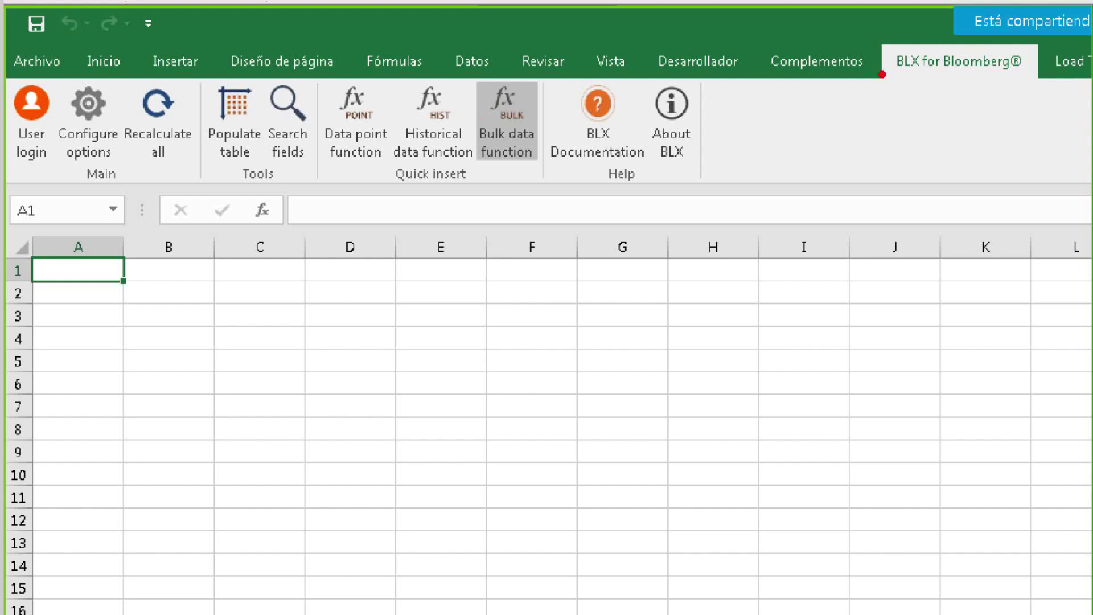
mouse_move(955, 79)
mouse_down()
mouse_move(1009, 78)
mouse_move(891, 72)
mouse_up()
mouse_move(5, 76)
mouse_down()
mouse_move(54, 112)
mouse_move(64, 181)
mouse_up()
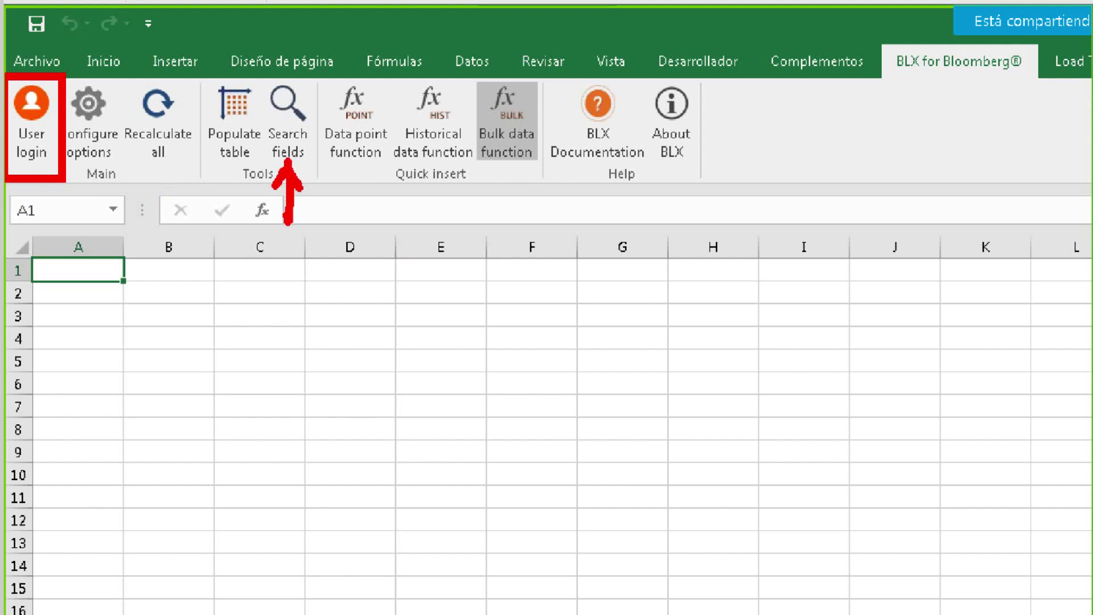
mouse_move(329, 184)
mouse_down()
mouse_move(434, 200)
mouse_move(529, 187)
mouse_up()
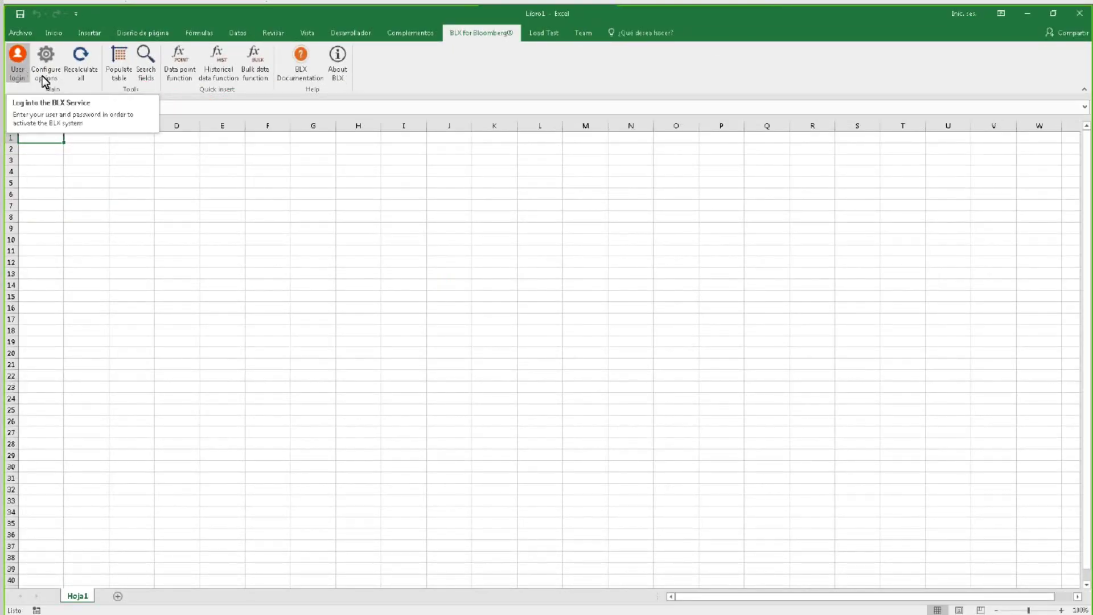
click(300, 57)
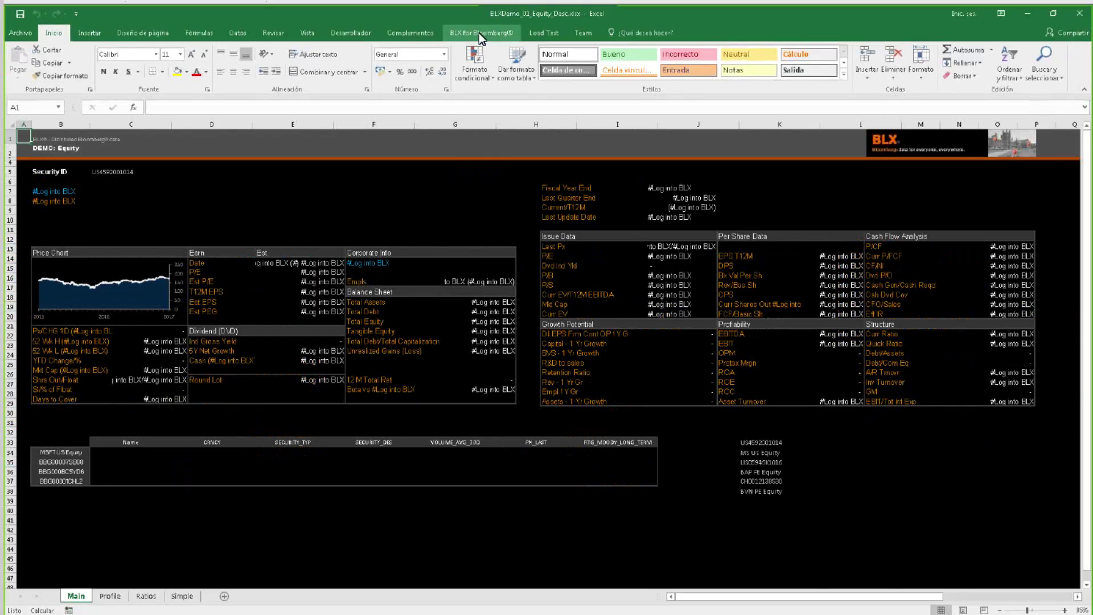
Sign into BLX through User login, entering the account user name and password.
click(479, 33)
click(56, 74)
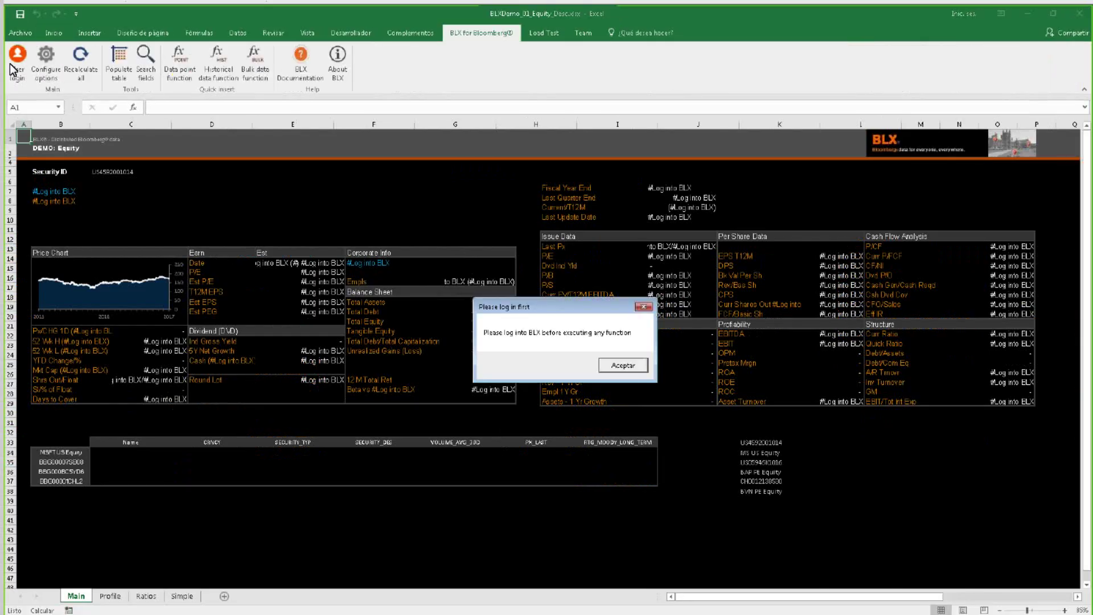
key(Return)
click(11, 69)
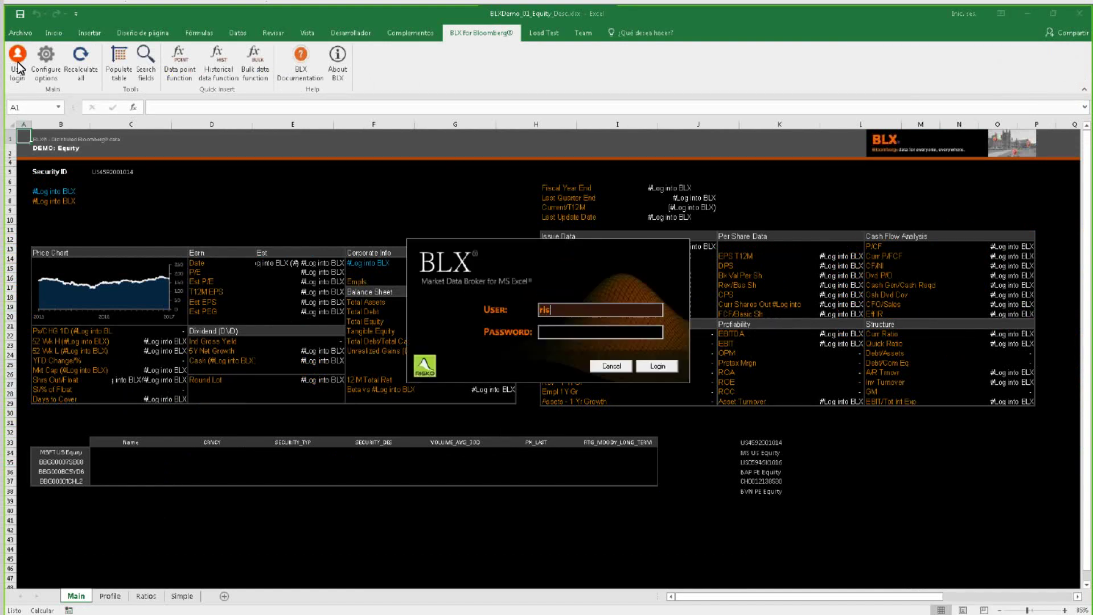
key(Tab)
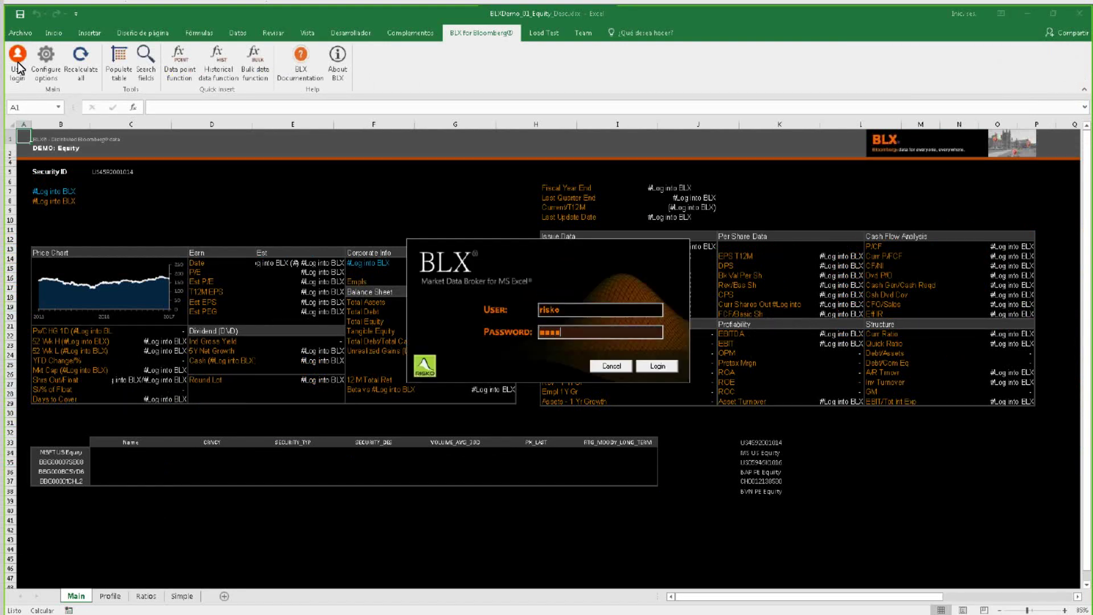
key(Return)
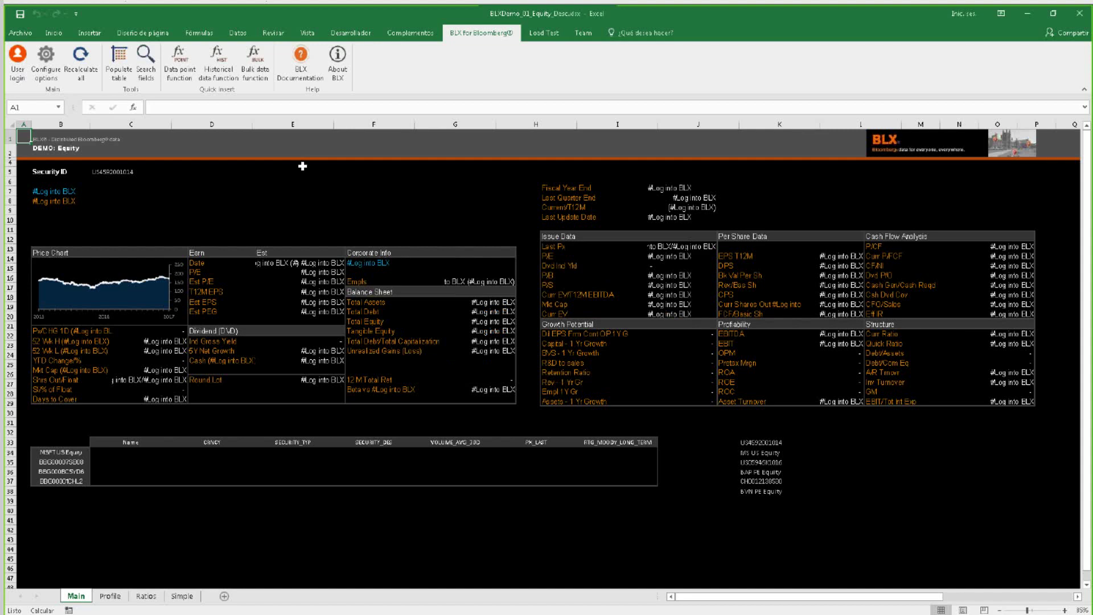
double_click(108, 171)
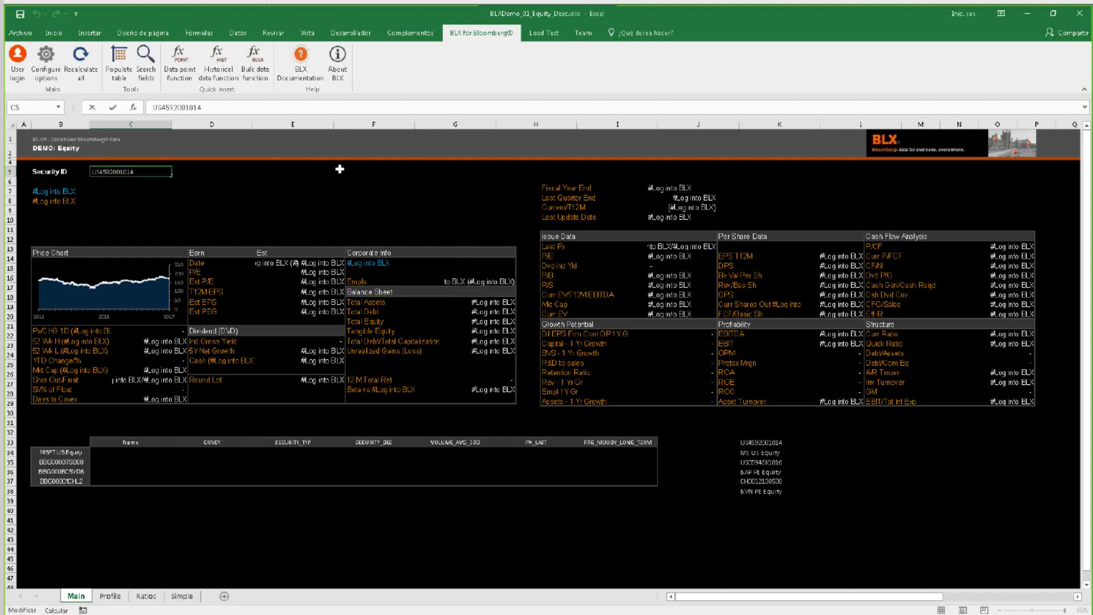
key(Return)
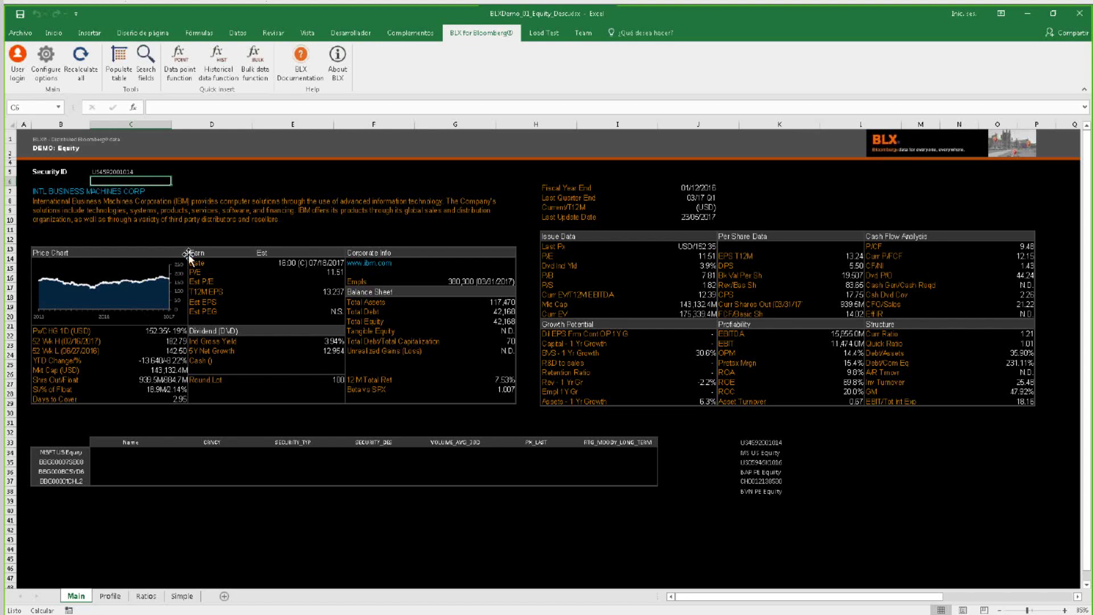
Zoom the sheet to 175% and scroll down to the lower securities table.
scroll(66, 254, up, 2)
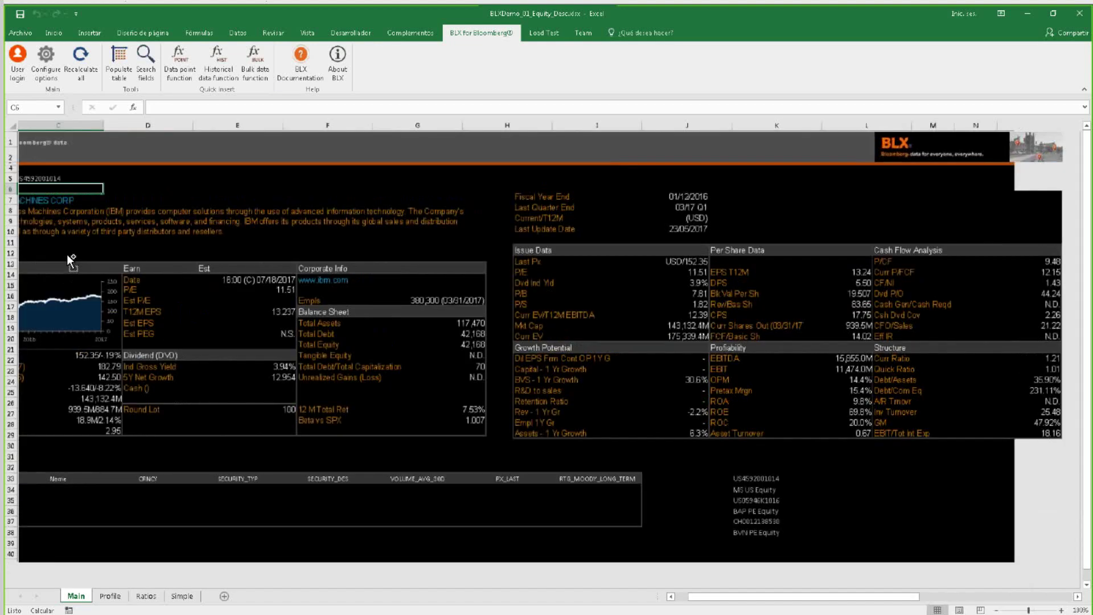
click(689, 602)
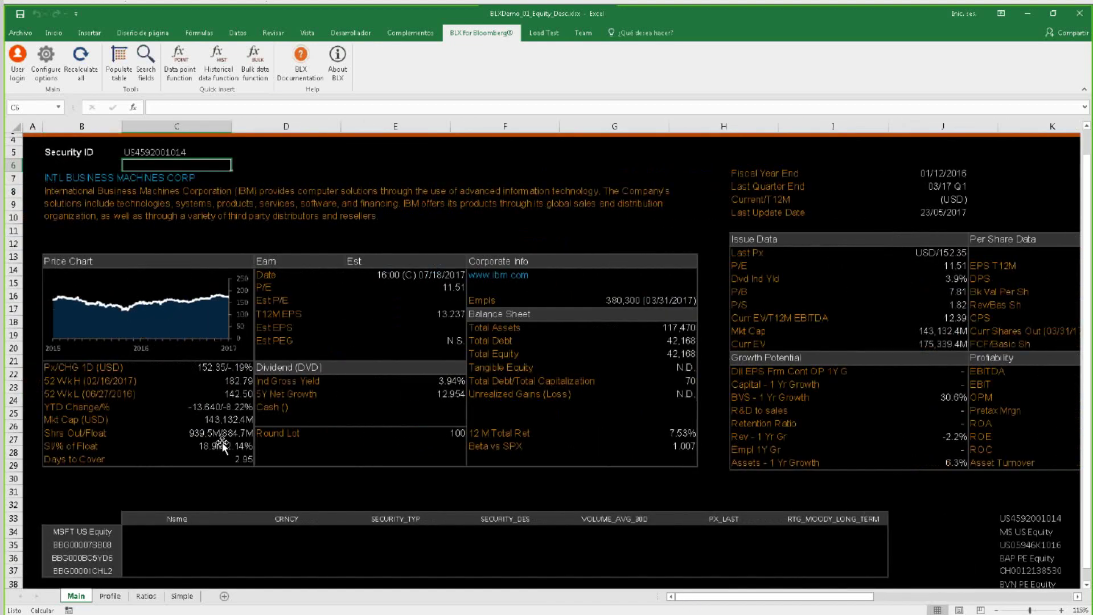
scroll(233, 441, up, 1)
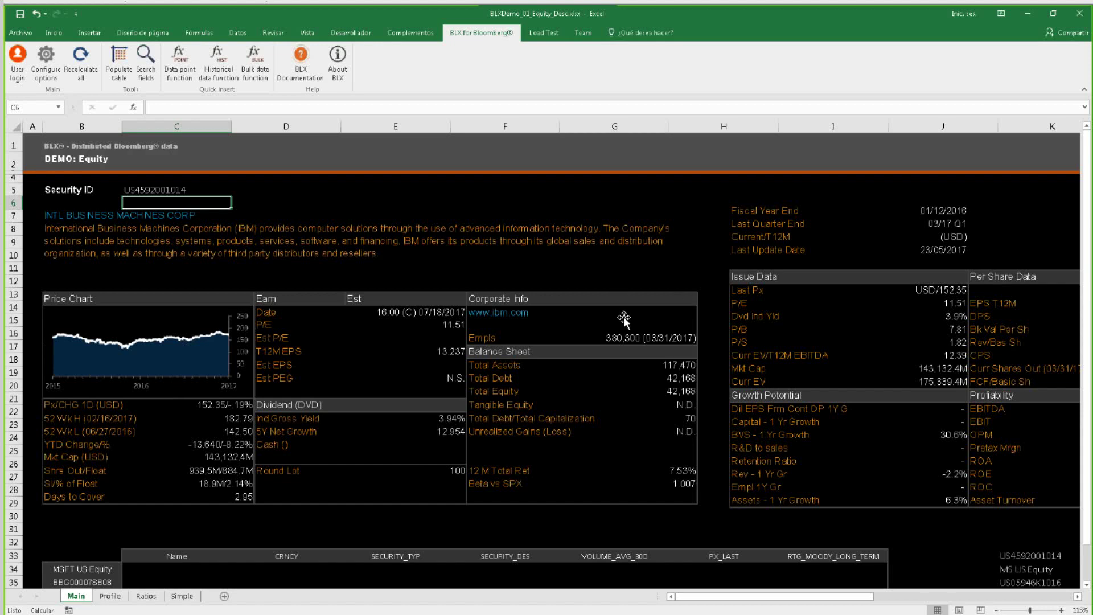
scroll(624, 320, down, 1)
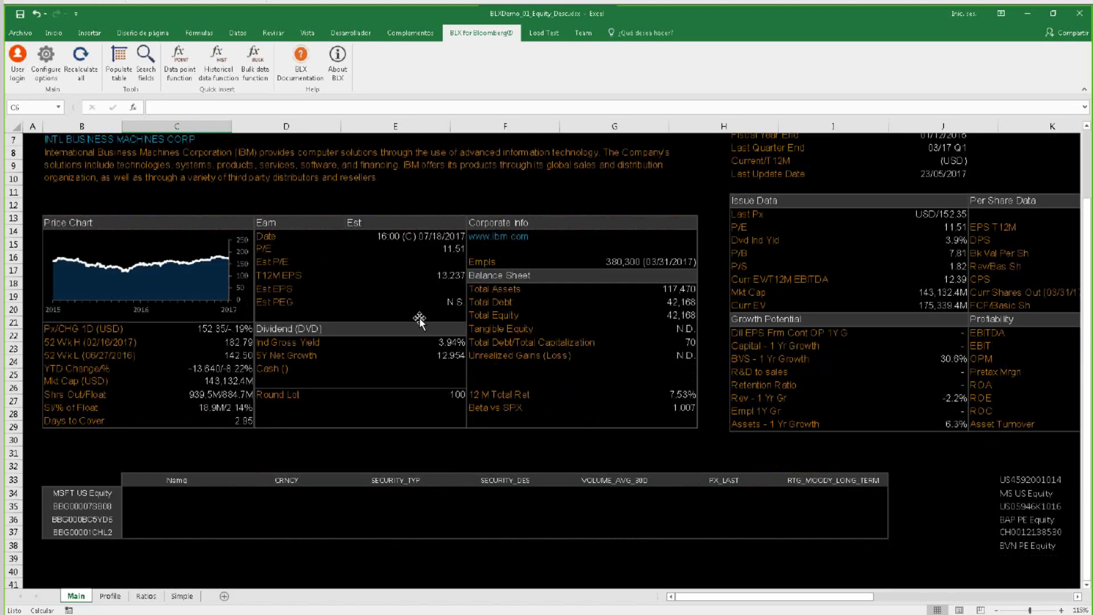
scroll(419, 316, down, 4)
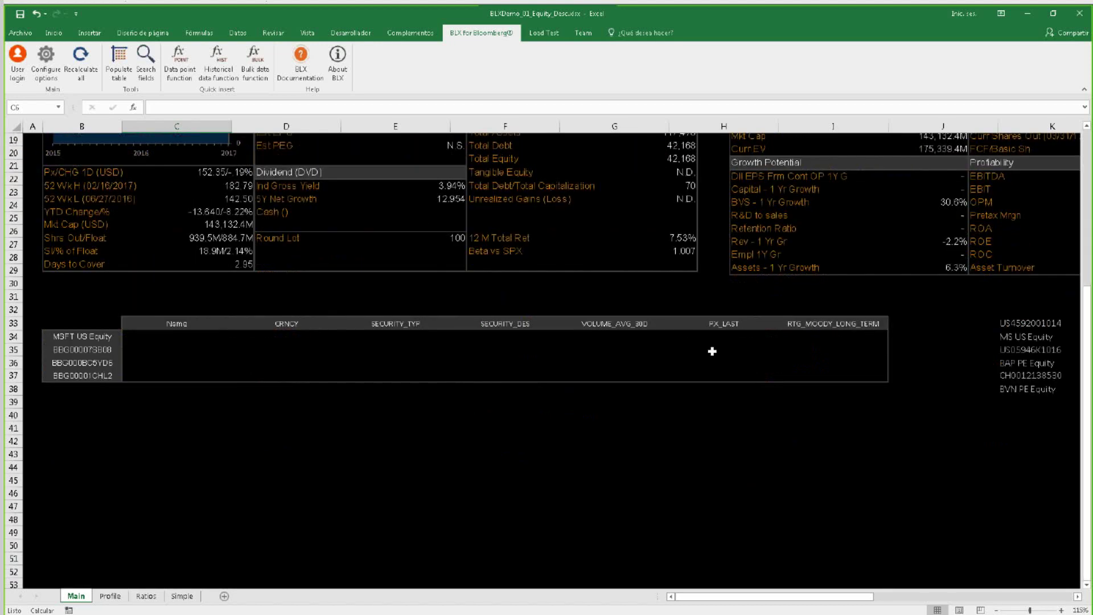
click(219, 362)
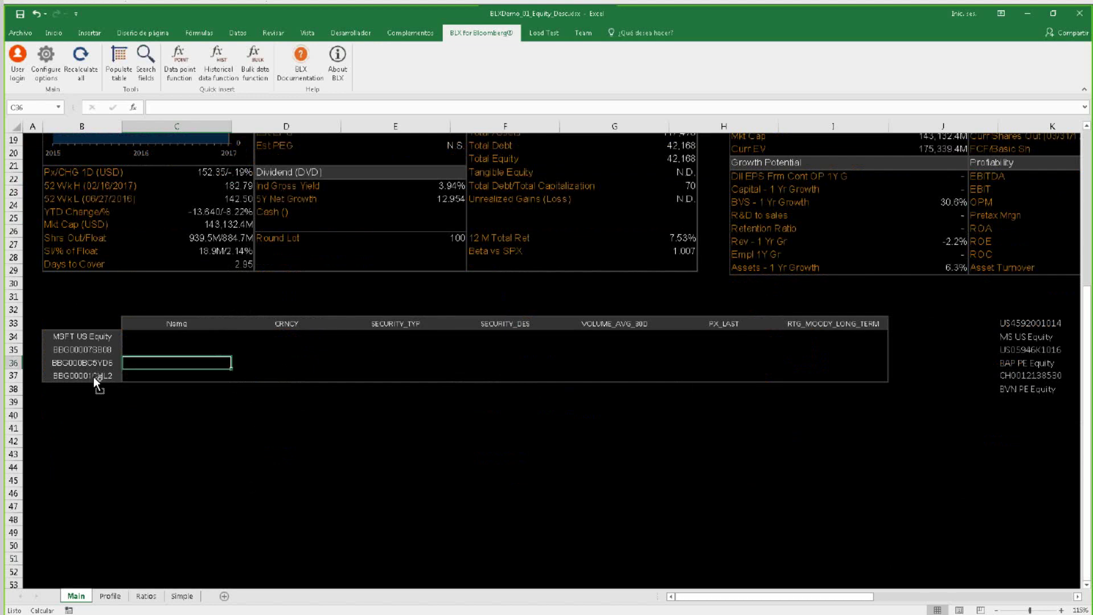
Select tickers B34:B37, then the Name and CRNCY headers C33:D33.
scroll(94, 377, up, 4)
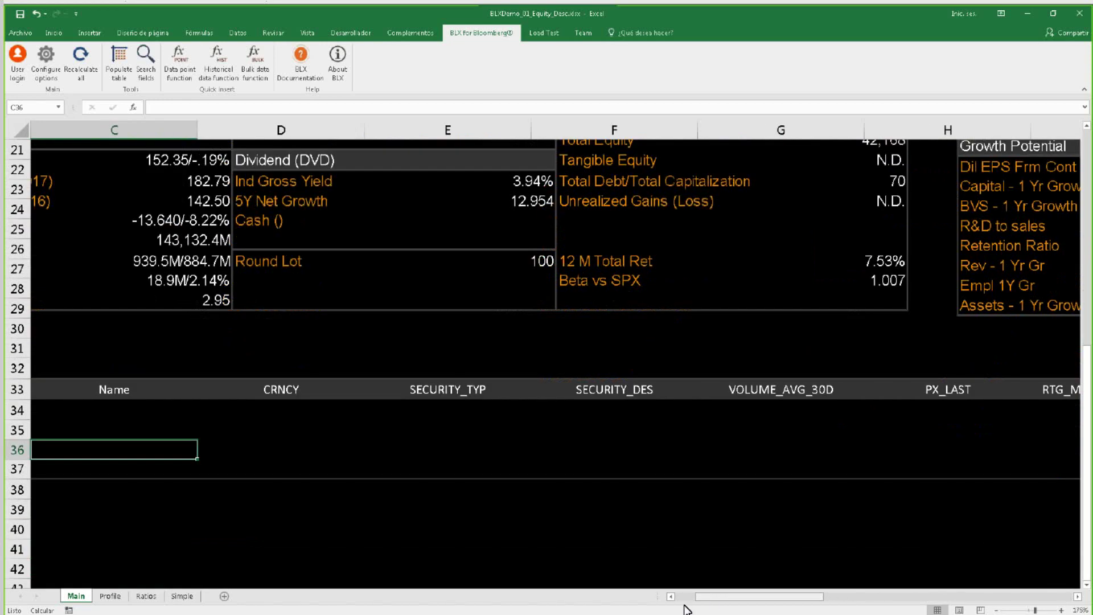
scroll(398, 427, left, 2)
drag(137, 411, 146, 476)
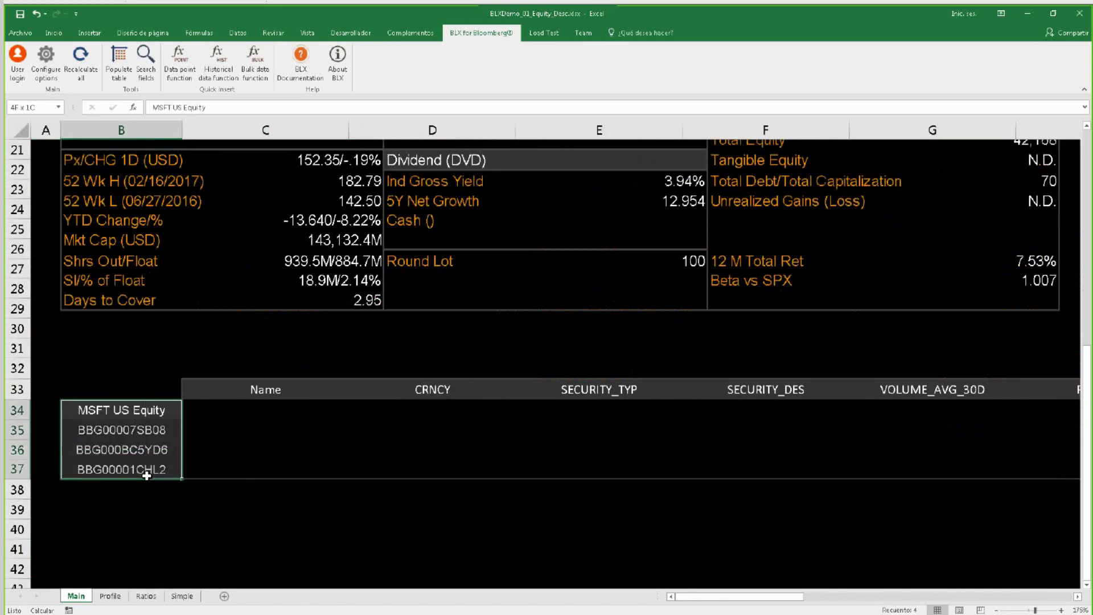
click(152, 411)
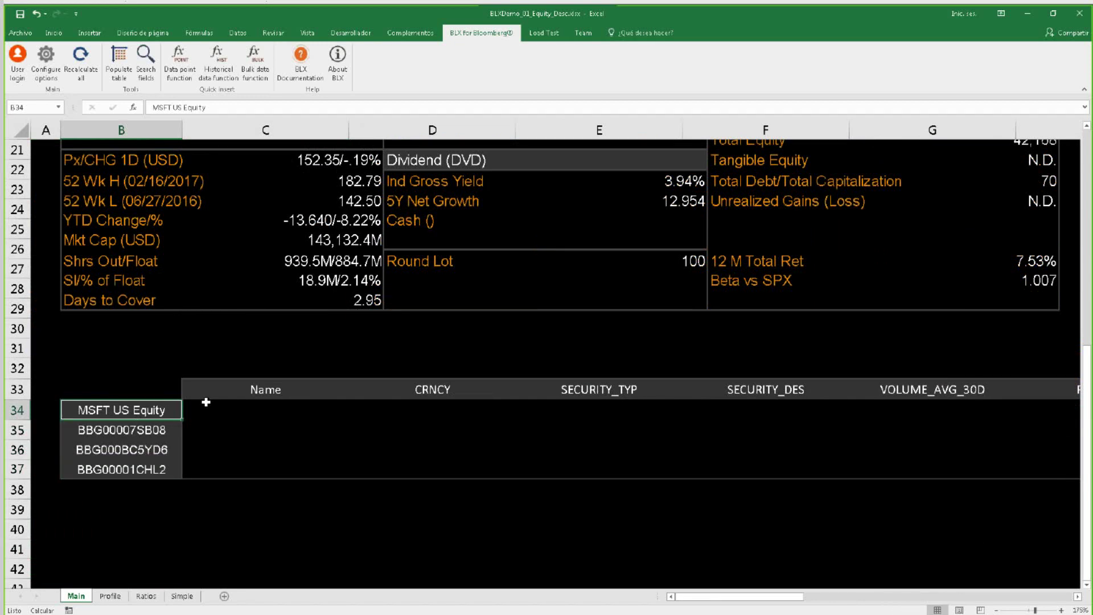
drag(149, 414, 143, 479)
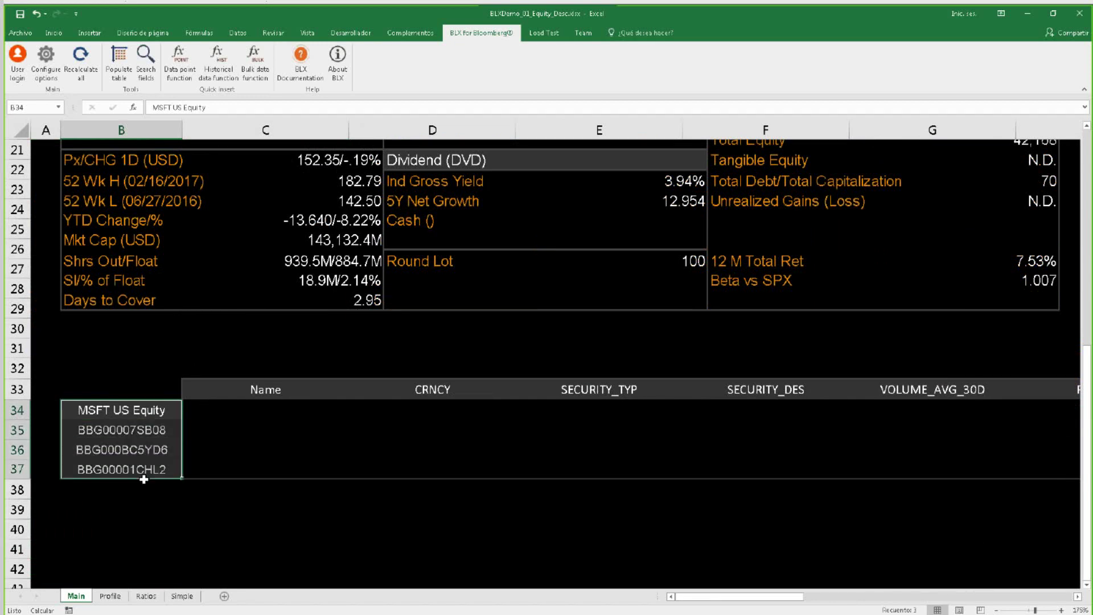
drag(241, 389, 309, 391)
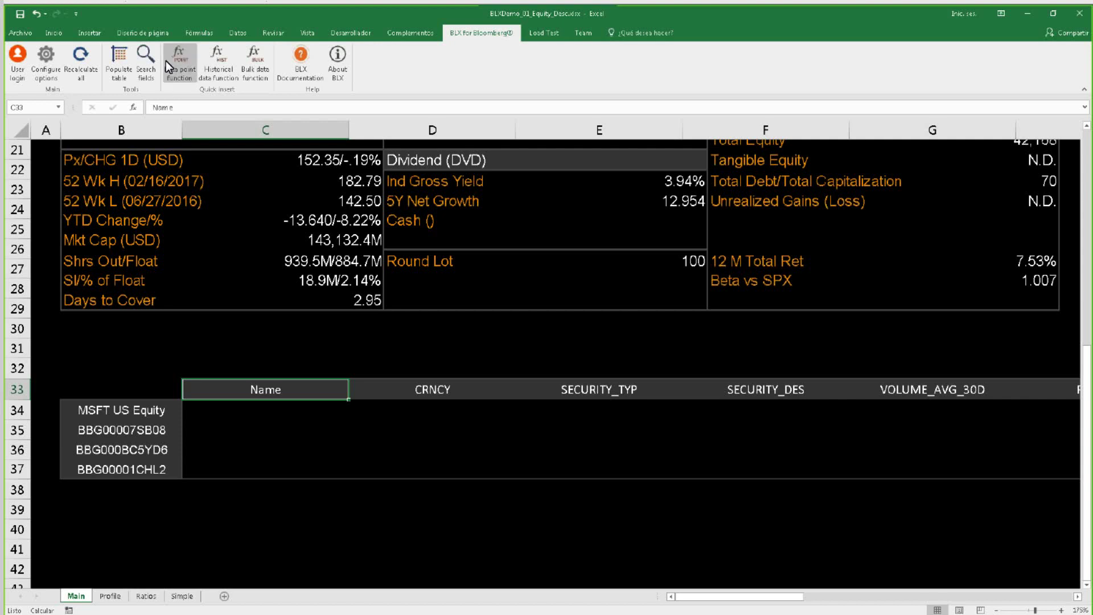
Search Bloomberg fields for 'price', review the PX_LAST definition, and close the search.
click(145, 69)
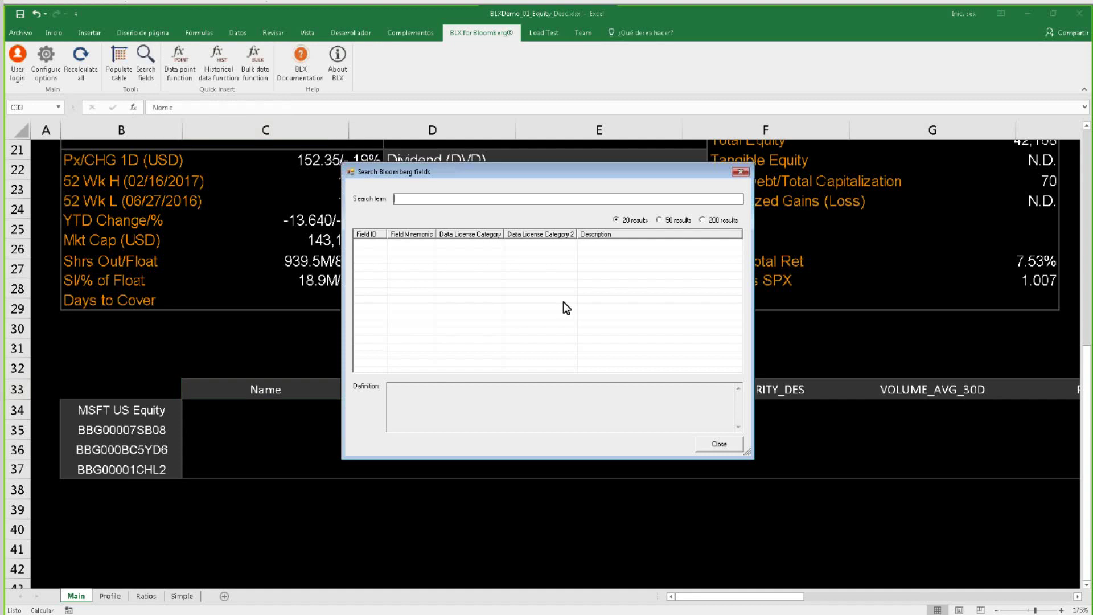
text(price)
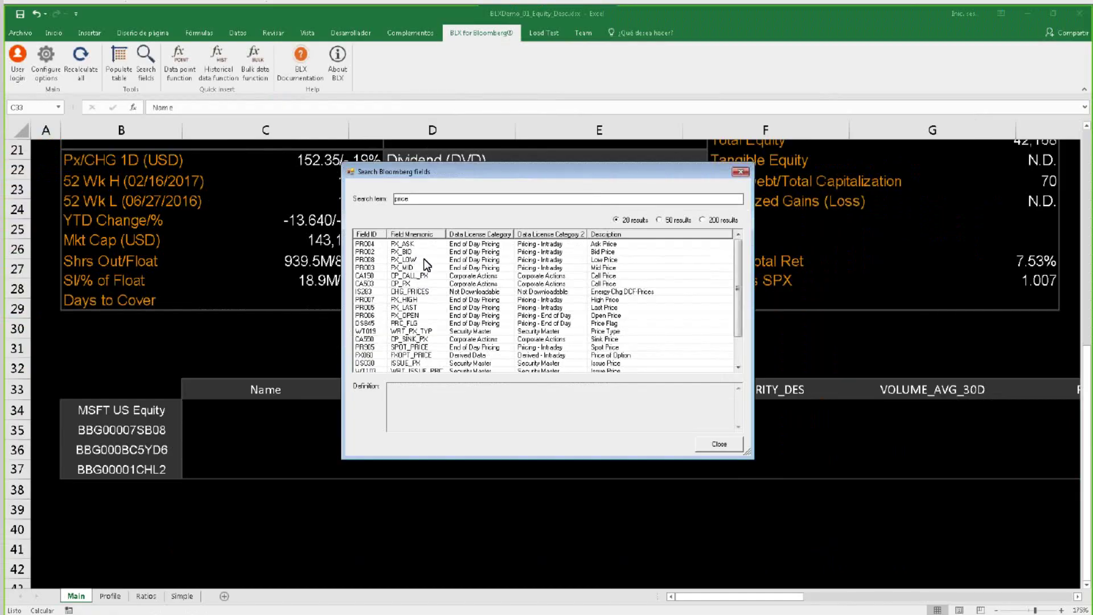
click(417, 307)
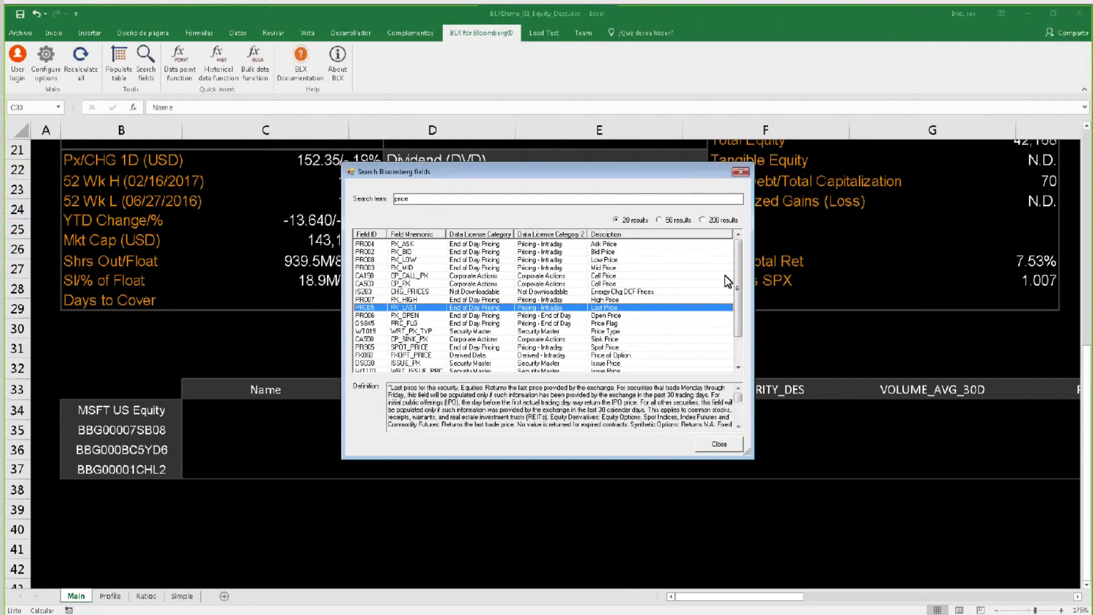
drag(736, 282, 742, 243)
click(736, 351)
click(739, 258)
click(722, 448)
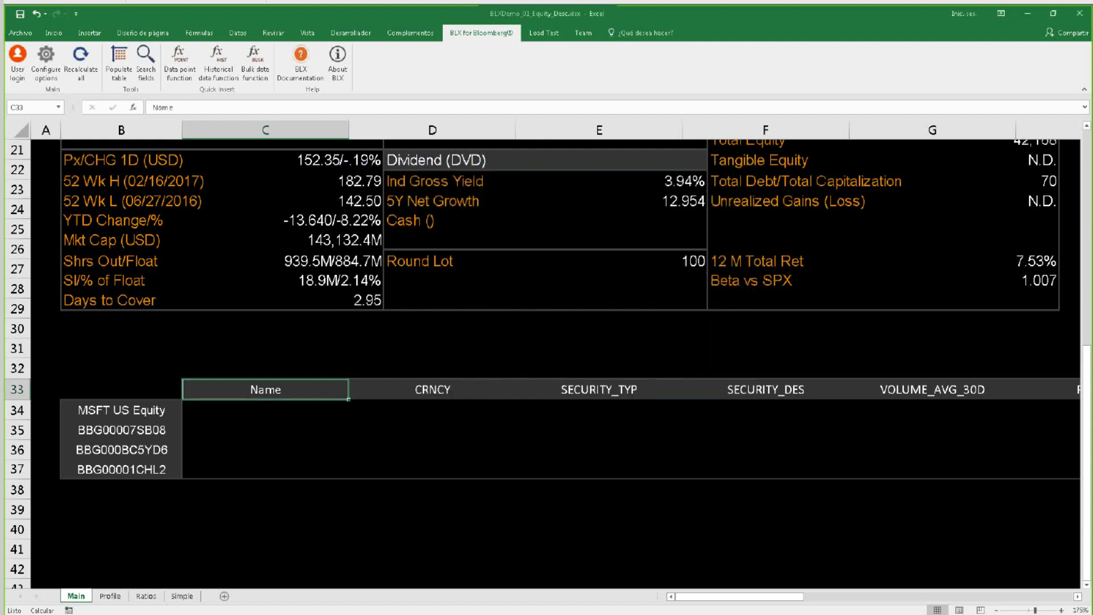
Fill the securities table Name through VOLUME_AVG_30D with BLX Populate table.
click(284, 434)
drag(265, 394, 933, 393)
drag(268, 426, 342, 437)
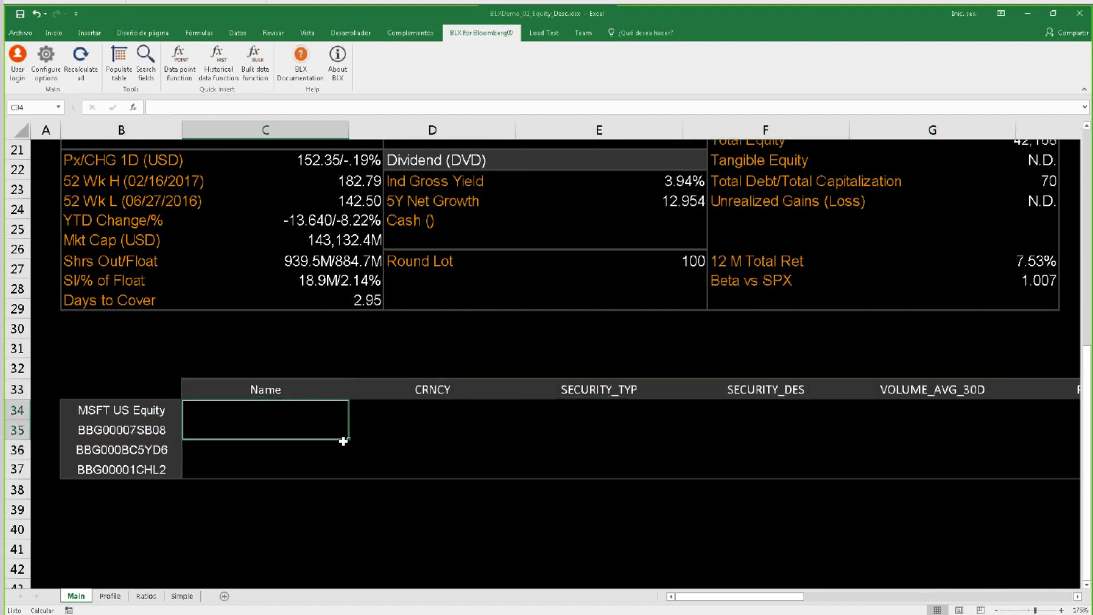
click(421, 432)
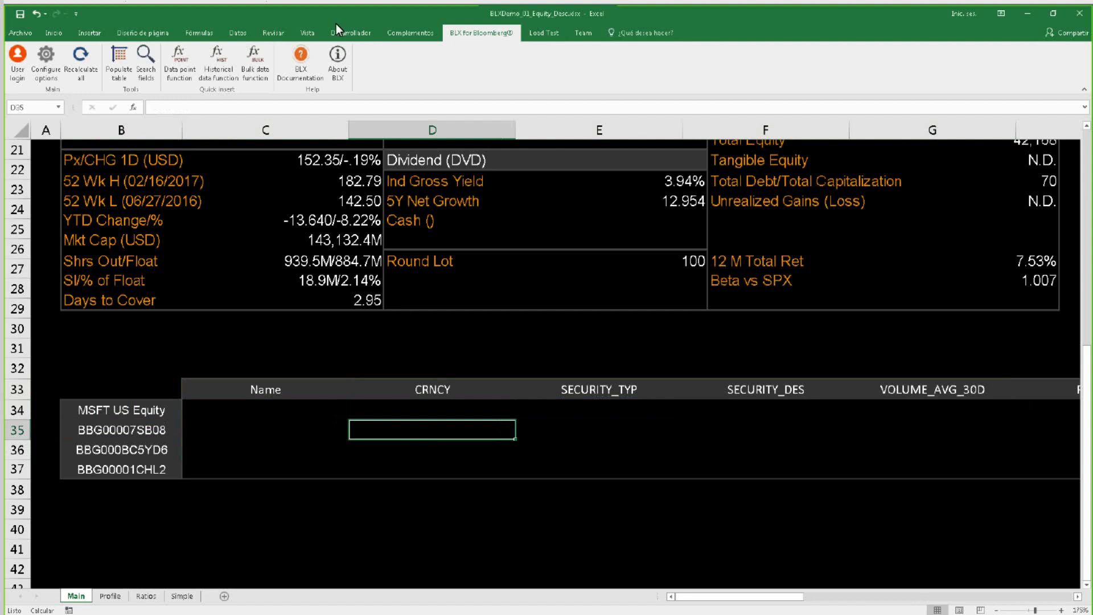
click(119, 57)
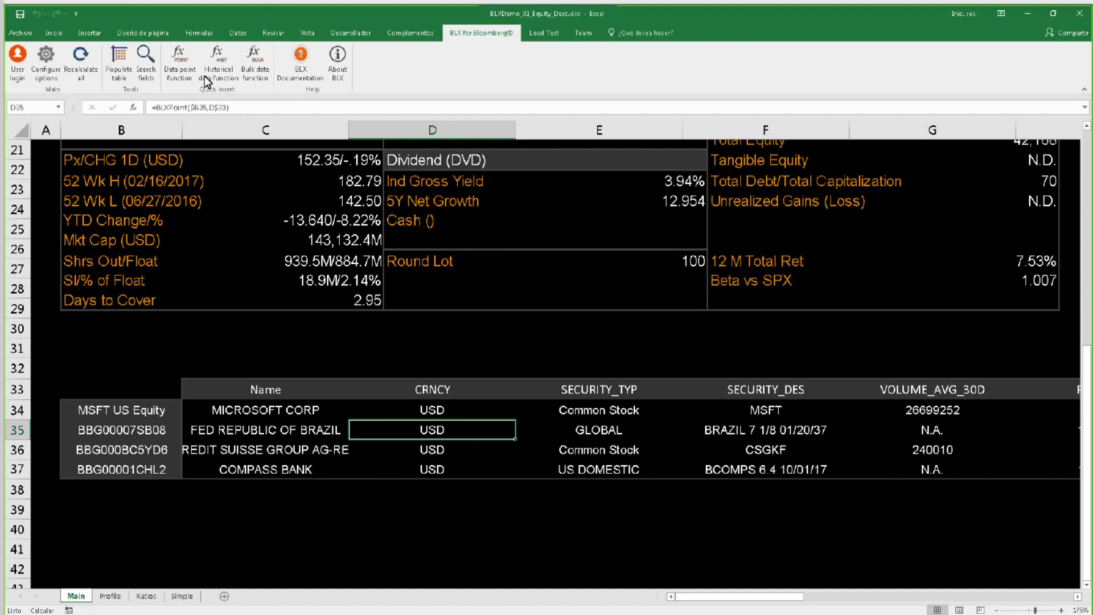
Review D34's =BLXPoint formula, then switch to the Simple sheet.
double_click(442, 410)
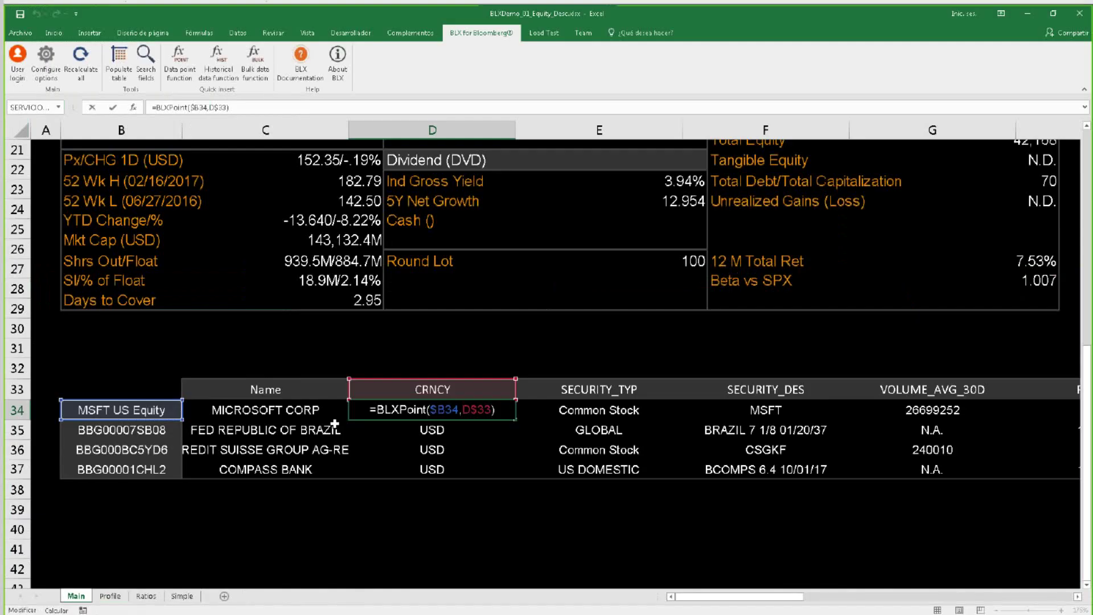
key(ctrl+Return)
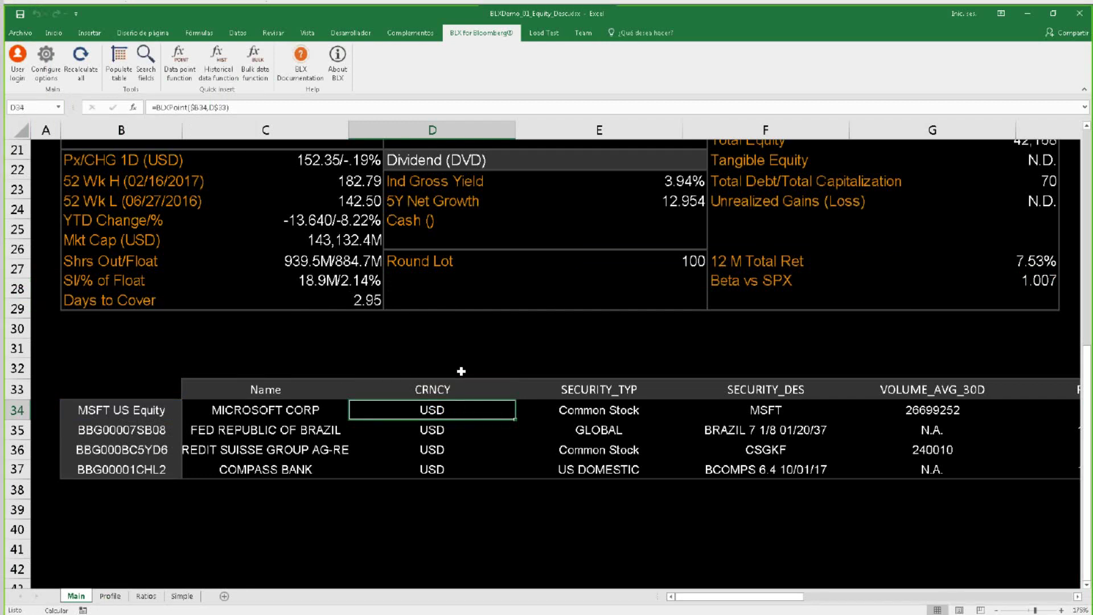
ctrl+scroll(433, 379, down, 2)
scroll(434, 378, up, 5)
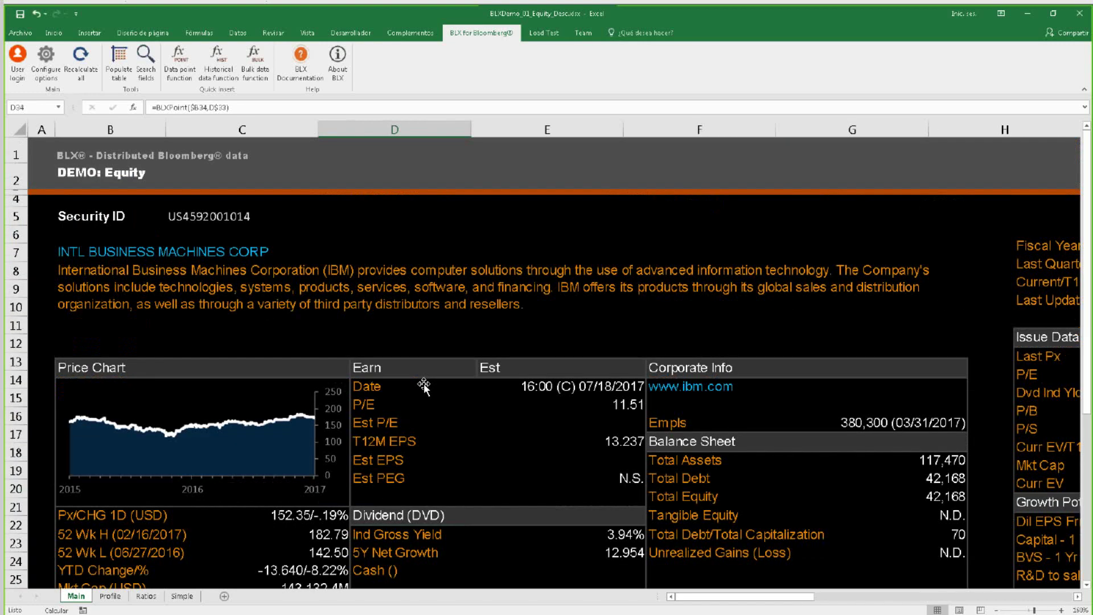
click(179, 597)
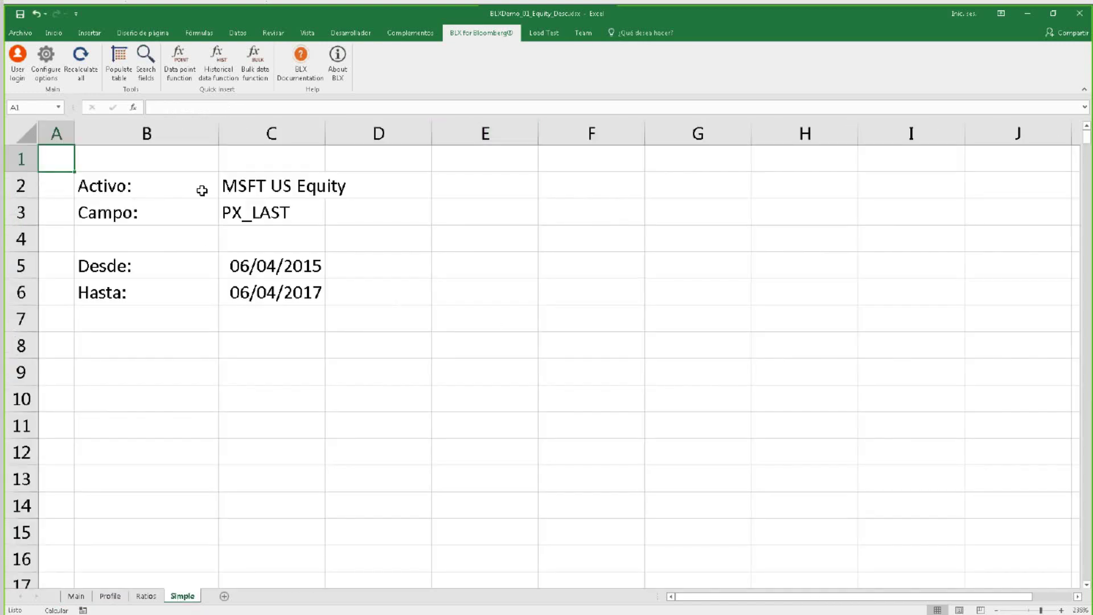
Widen column C to fit the ticker and dates, check C2, C3, C5, C6, and select B8.
click(251, 182)
drag(326, 131, 361, 136)
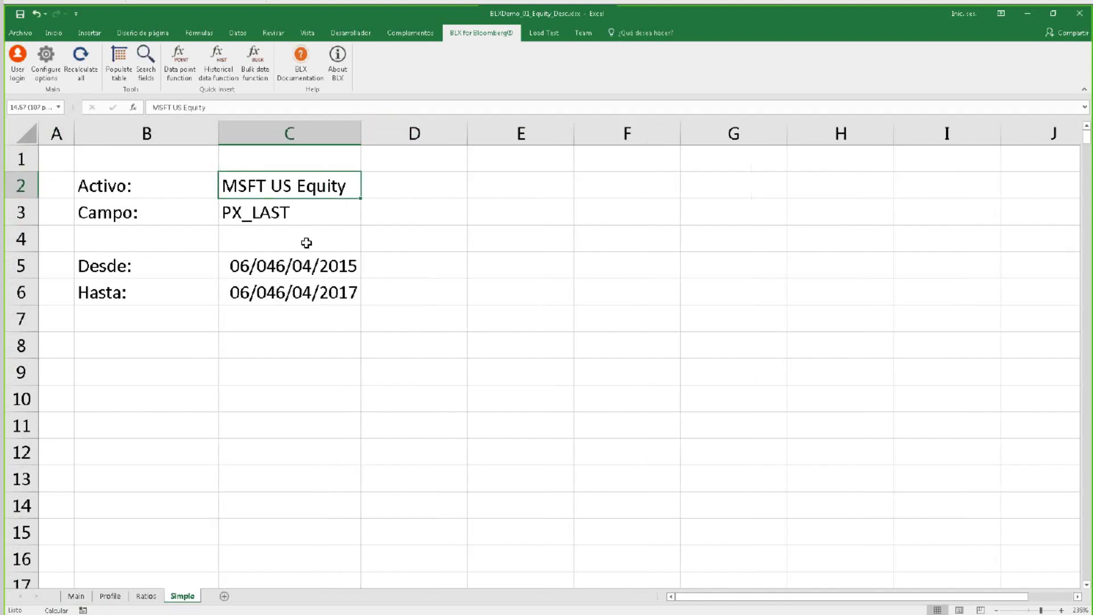
click(312, 208)
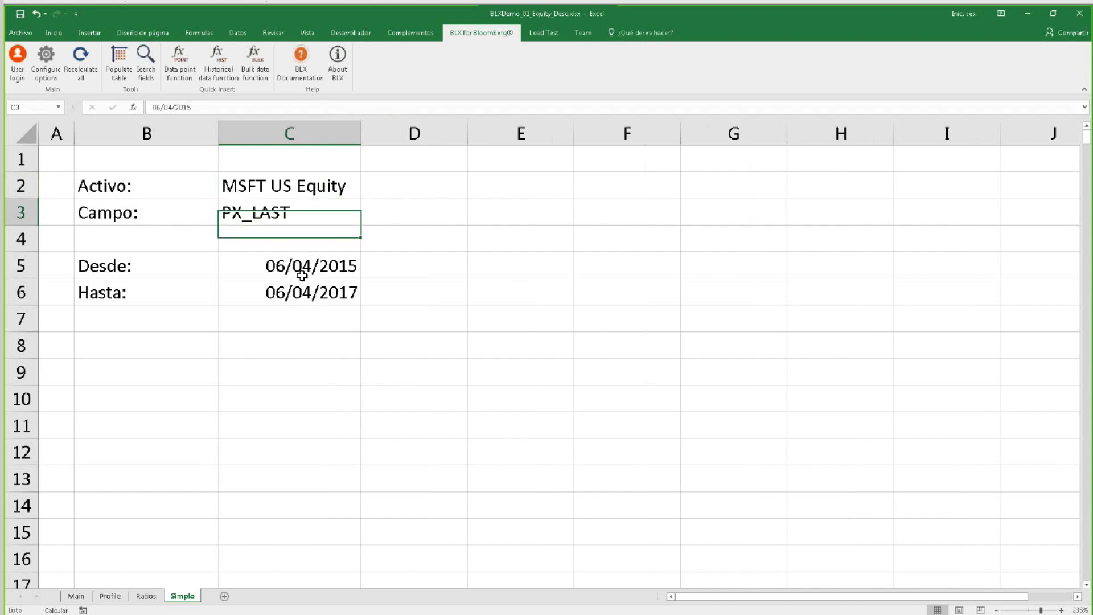
click(299, 273)
click(294, 292)
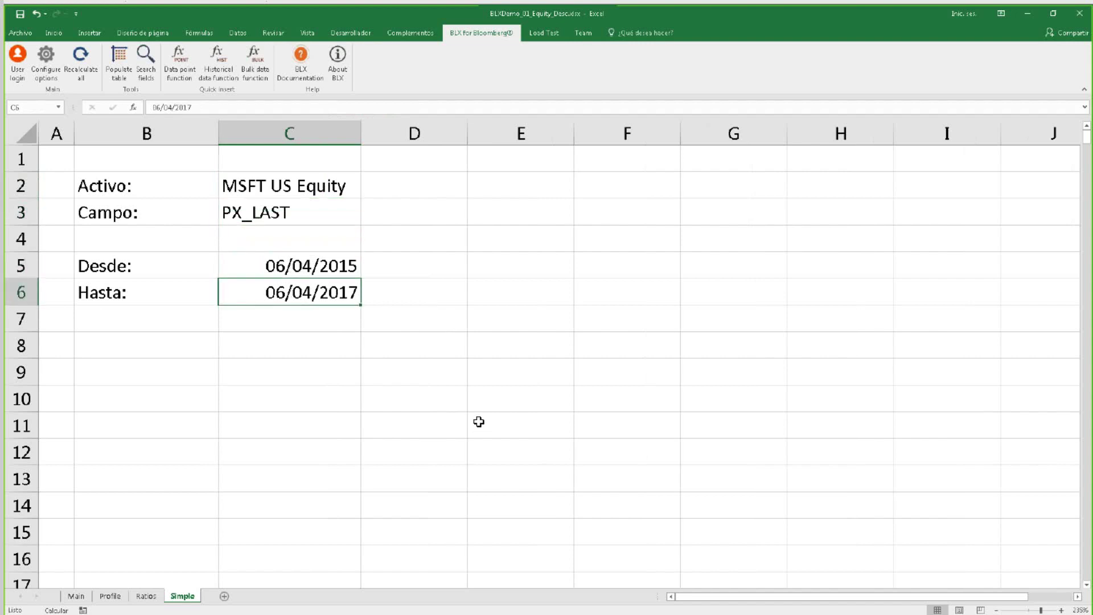
click(164, 351)
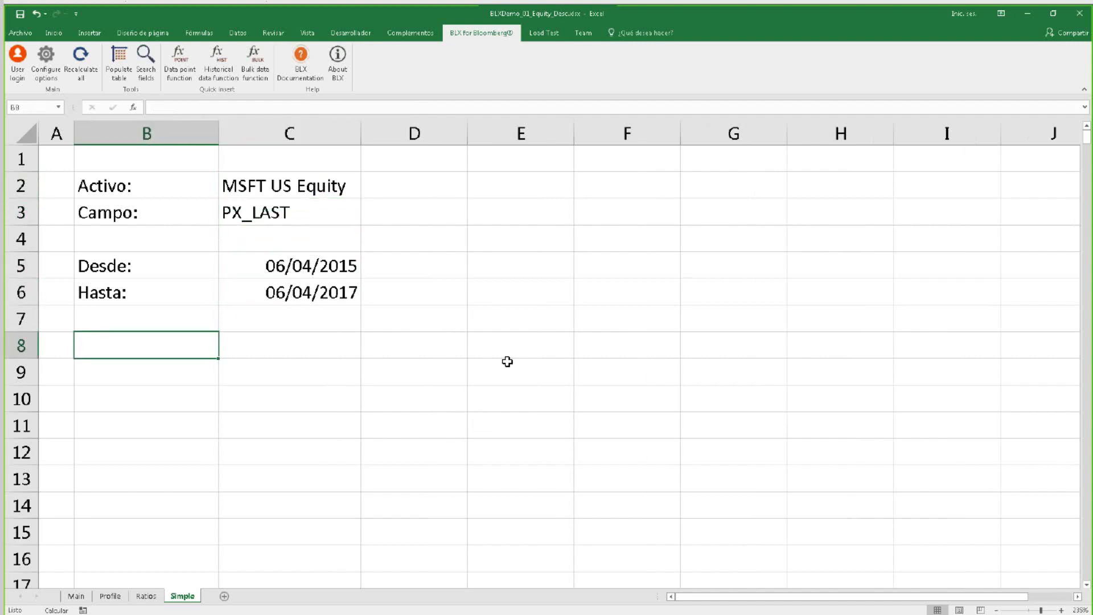
Start a BLXHistorical formula in B8 from the =blx suggestions and open its arguments.
text(=blx)
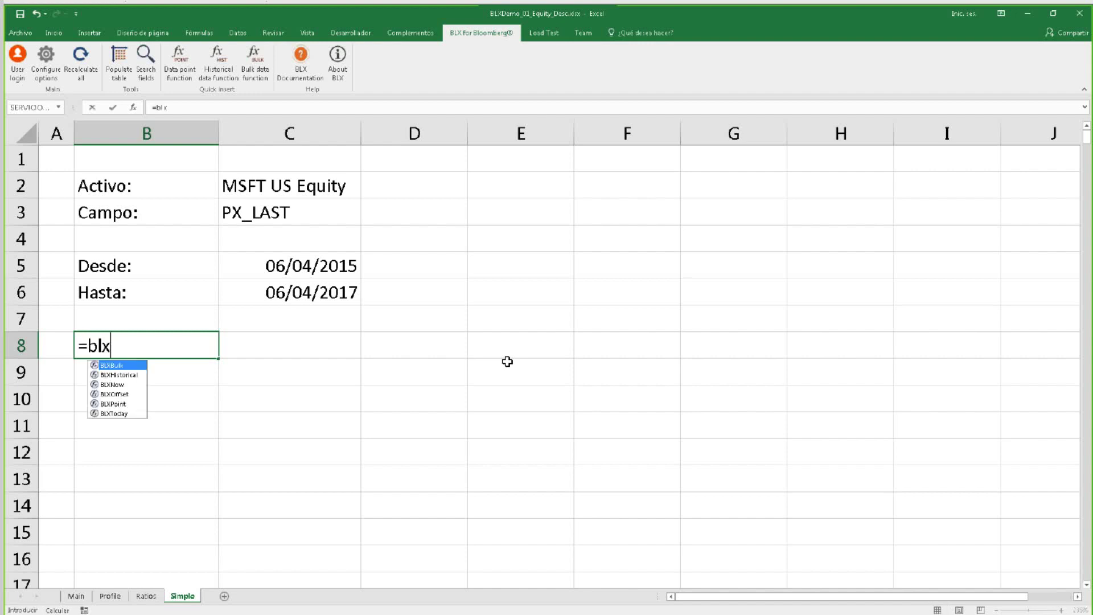
key(Down)
key(Tab)
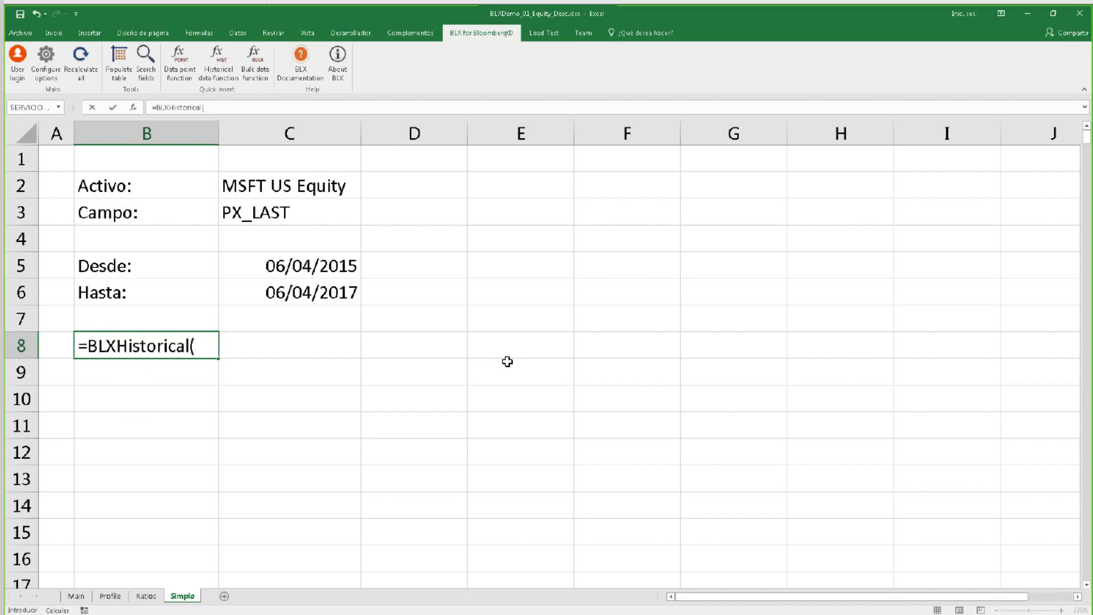
click(135, 108)
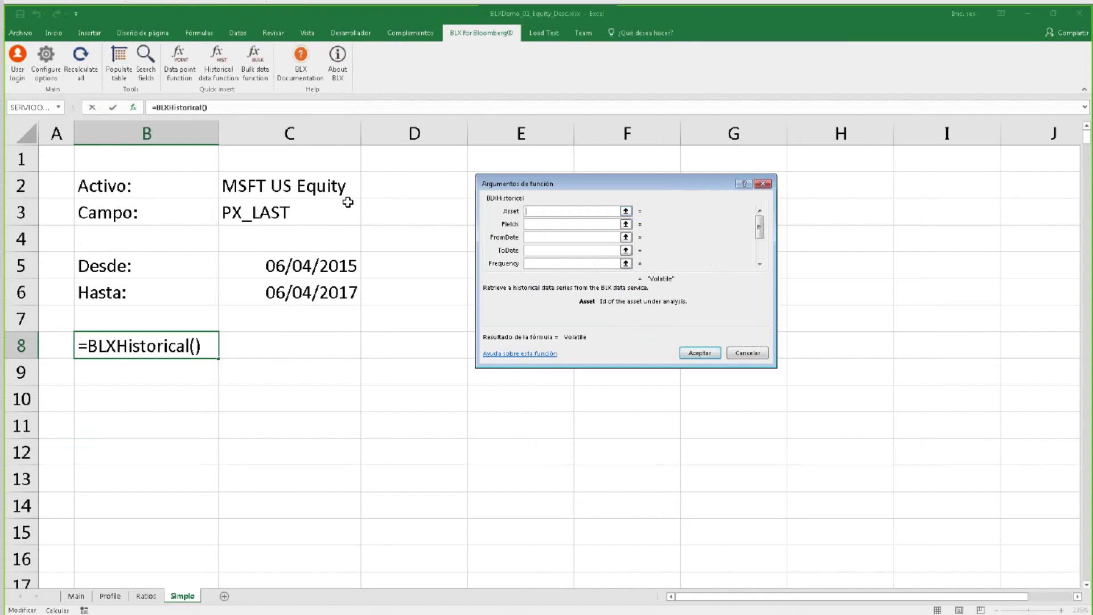
Set Asset C2, Fields C3, FromDate C5 and ToDate C6, and confirm the formula.
click(156, 160)
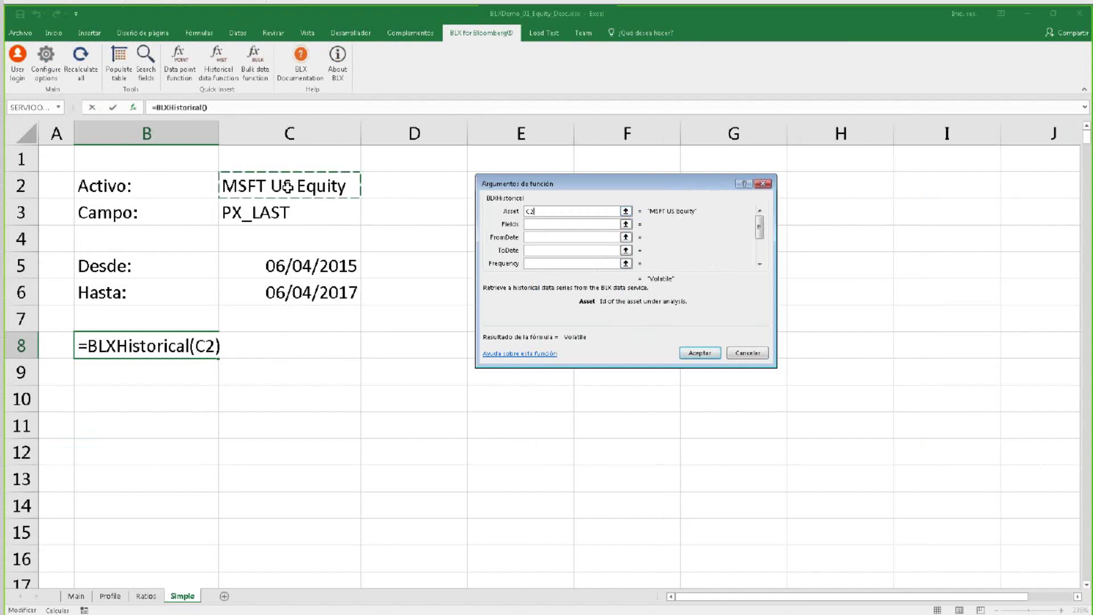
click(561, 224)
click(308, 220)
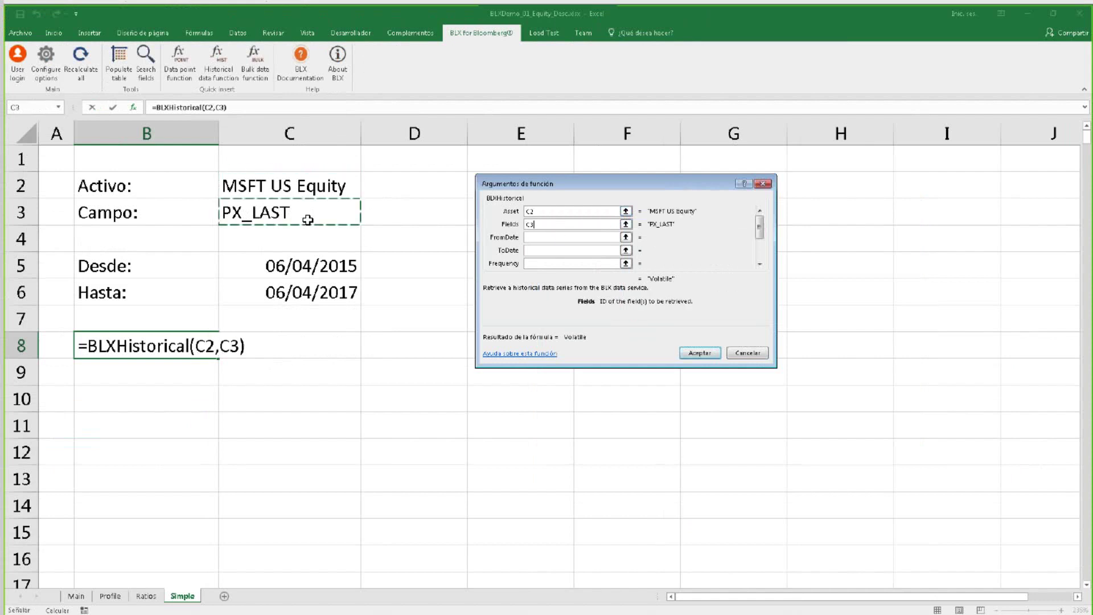
click(548, 237)
click(333, 266)
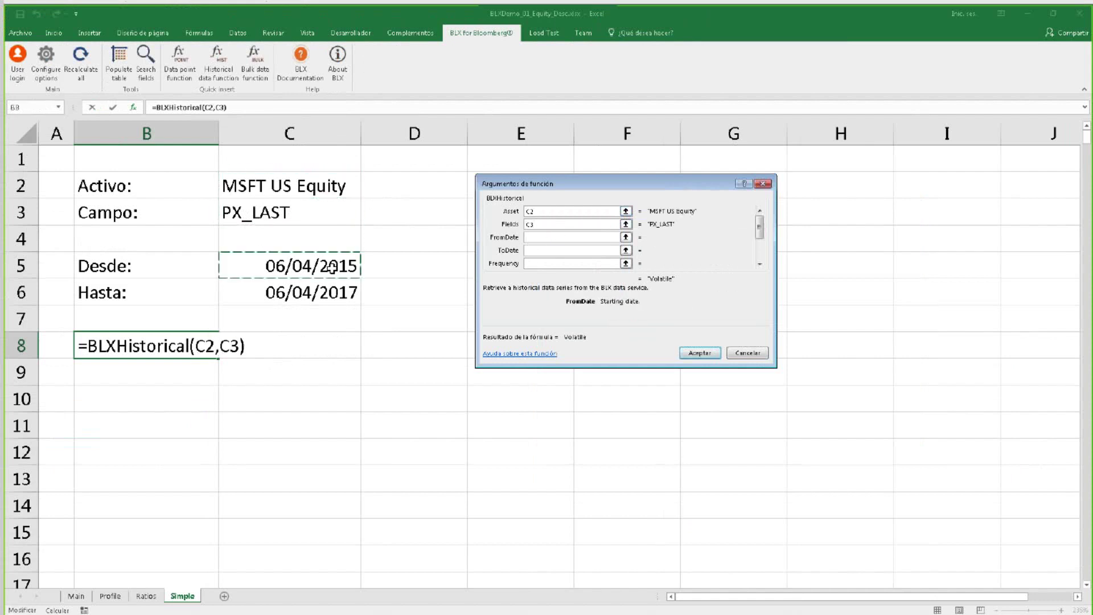
click(552, 251)
click(327, 292)
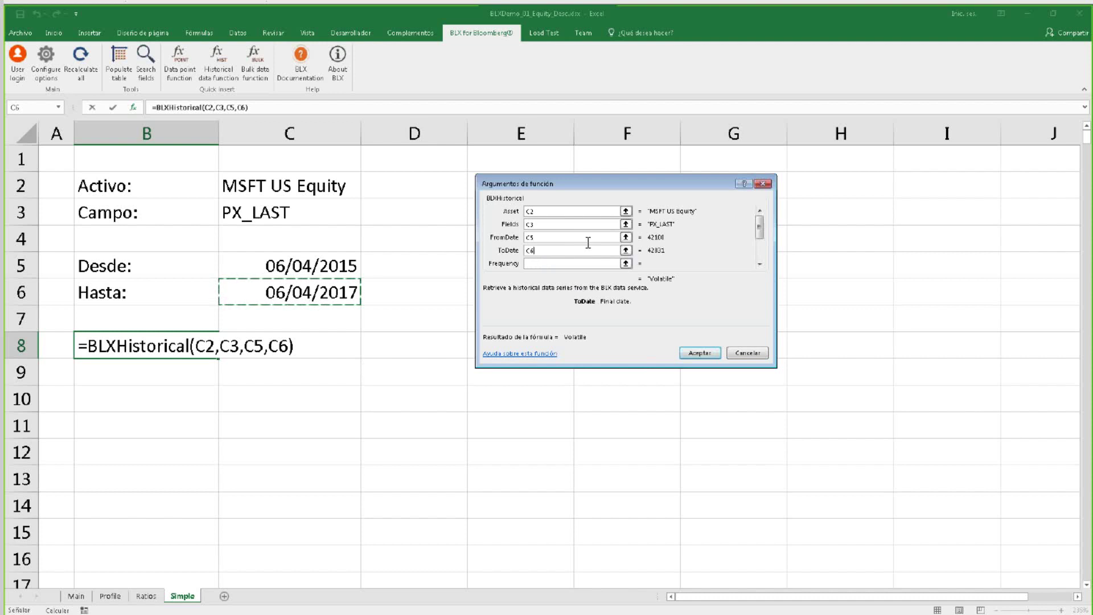
click(707, 353)
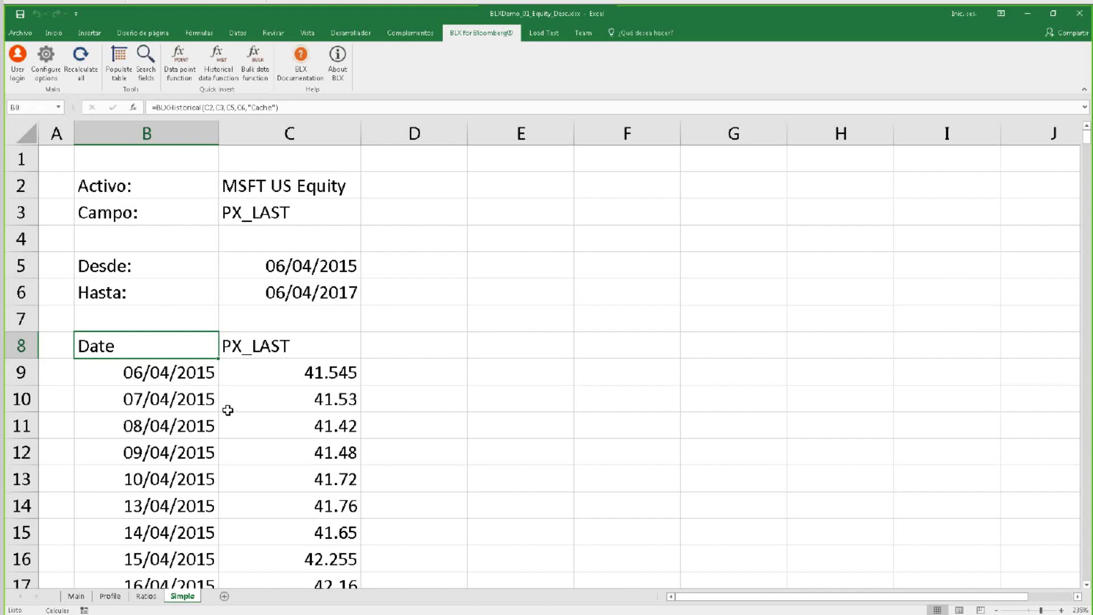
Insert a scatter-with-lines chart of the PX_LAST prices and place it beside the data.
scroll(236, 382, down, 3)
scroll(237, 382, down, 2)
scroll(236, 382, up, 5)
click(268, 426)
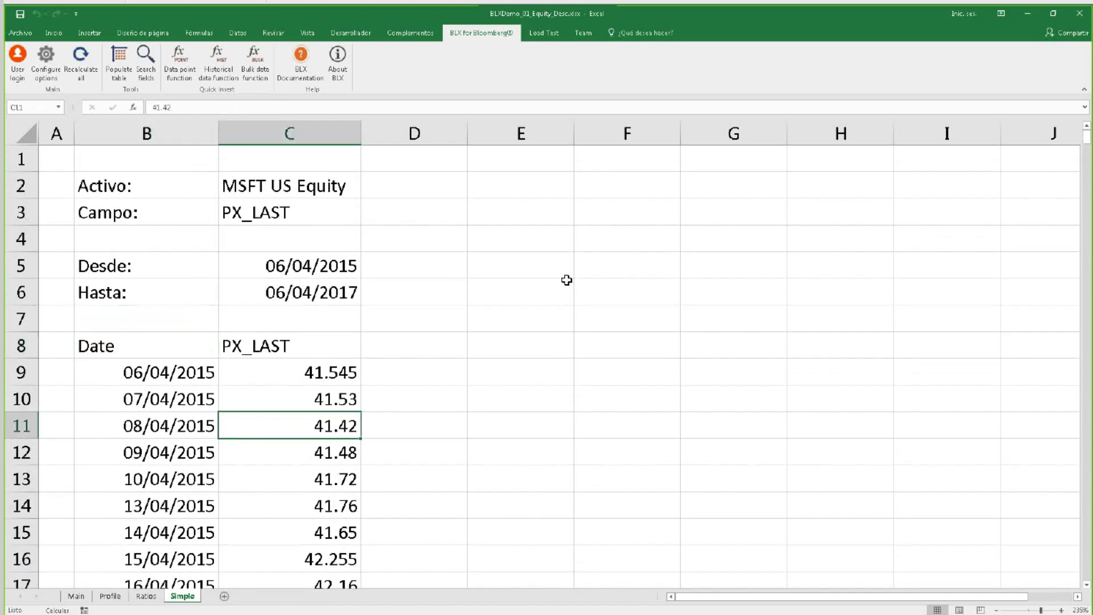
click(91, 35)
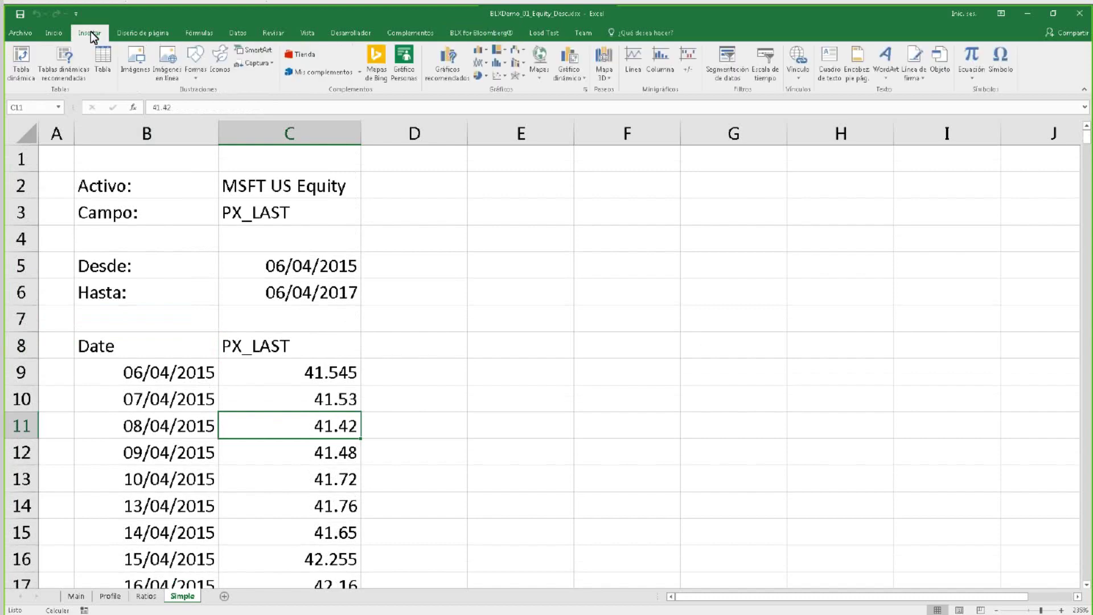
click(501, 77)
click(546, 156)
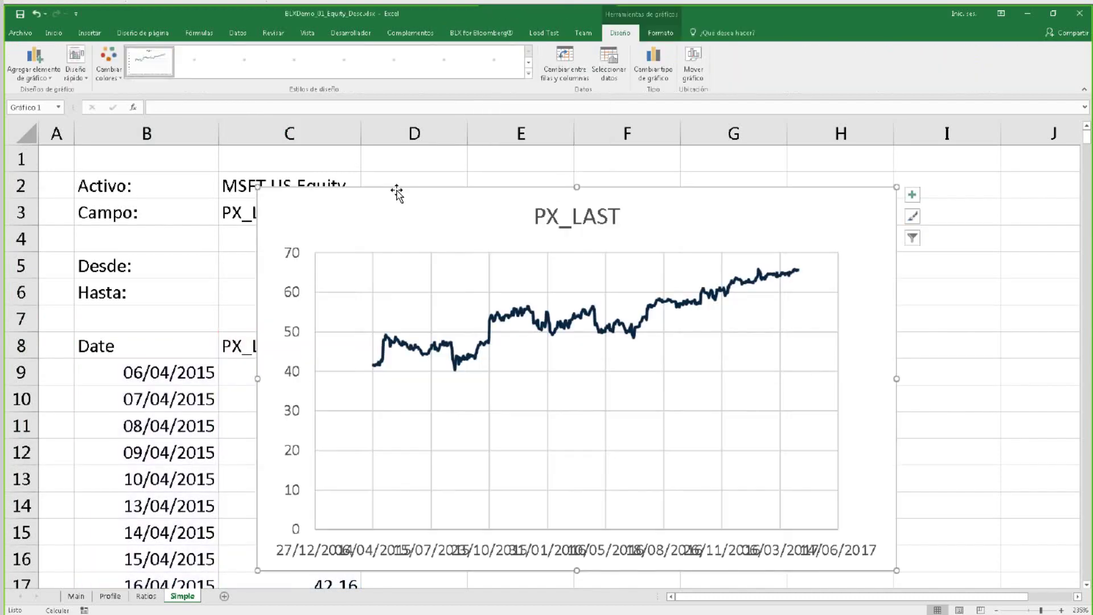
drag(366, 190, 592, 184)
click(366, 218)
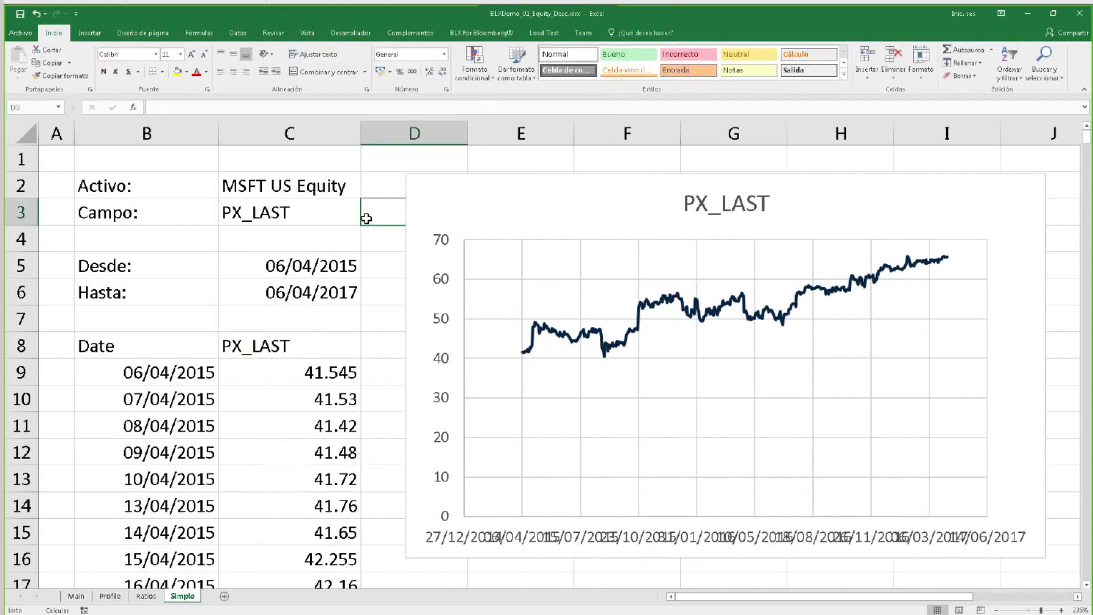
Check C6, D2 and the B8 formula, then close the workbook from Archivo.
click(286, 301)
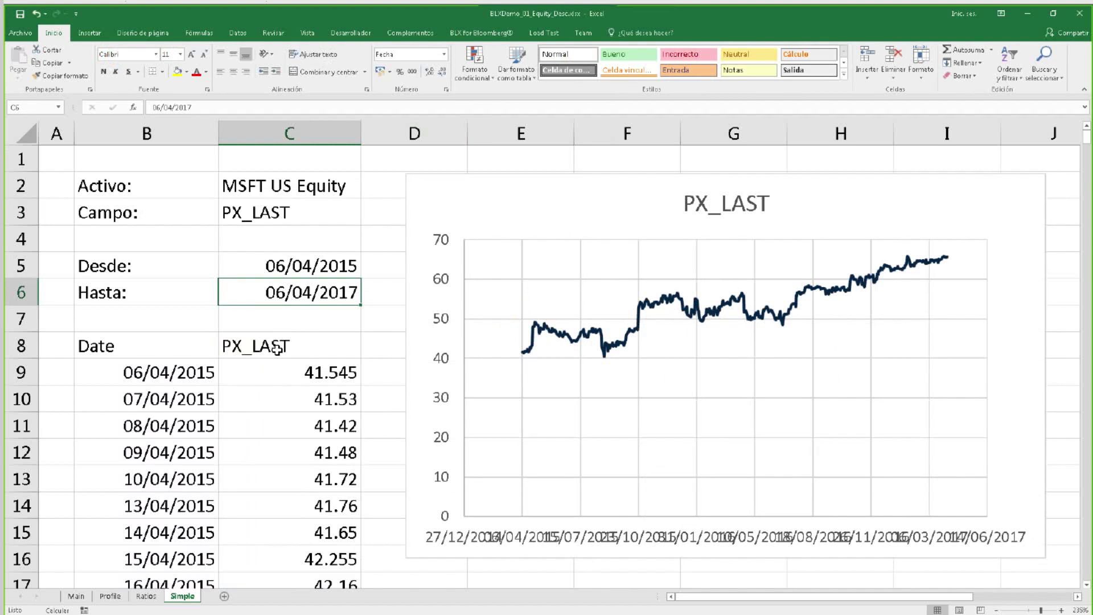
click(380, 181)
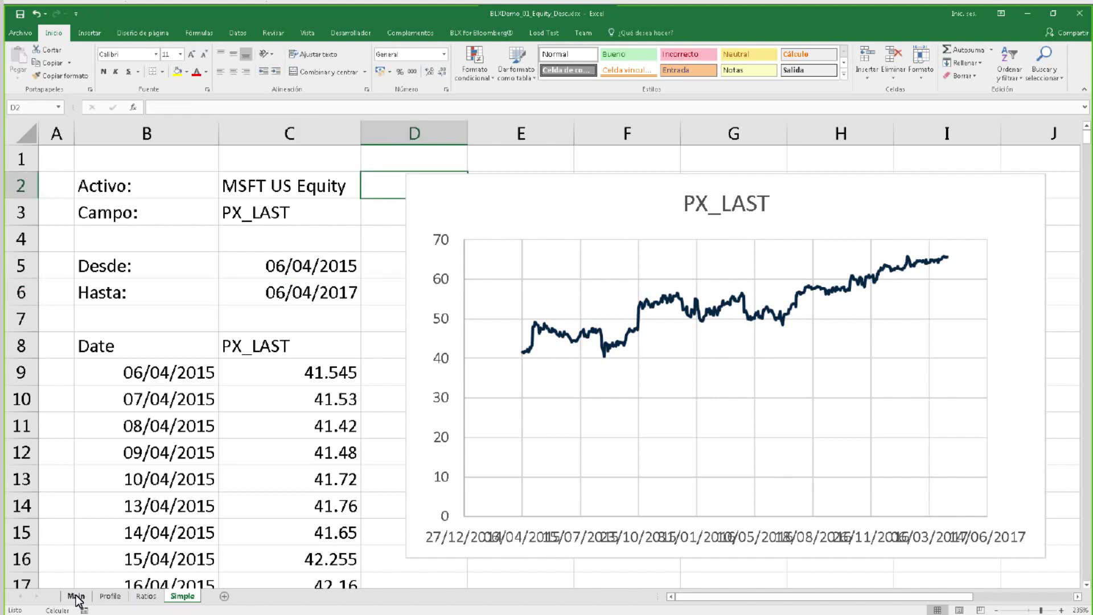
click(171, 347)
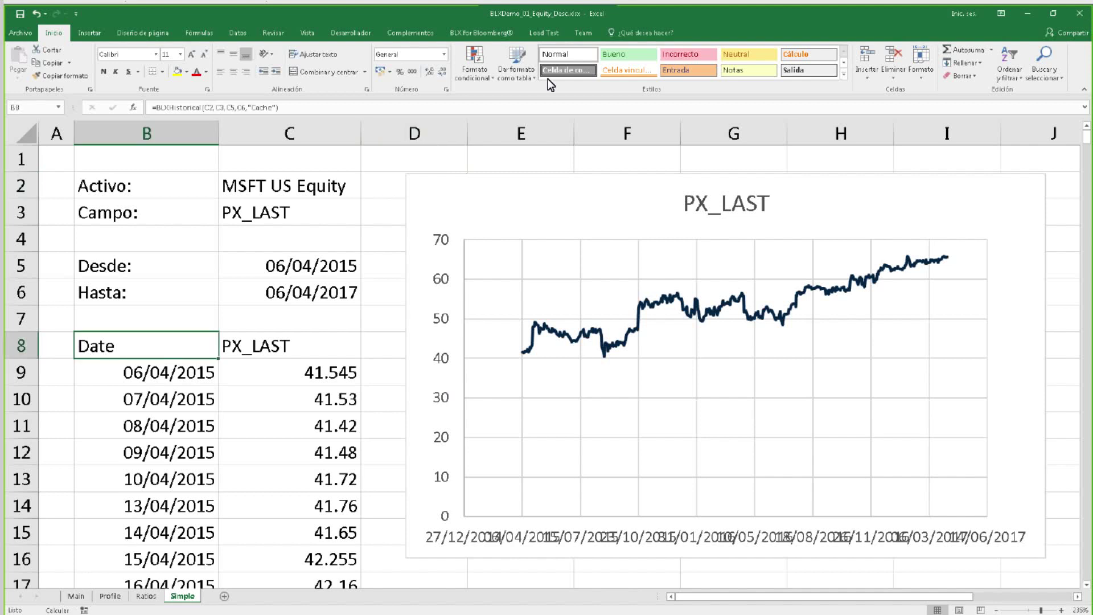
click(20, 33)
click(49, 253)
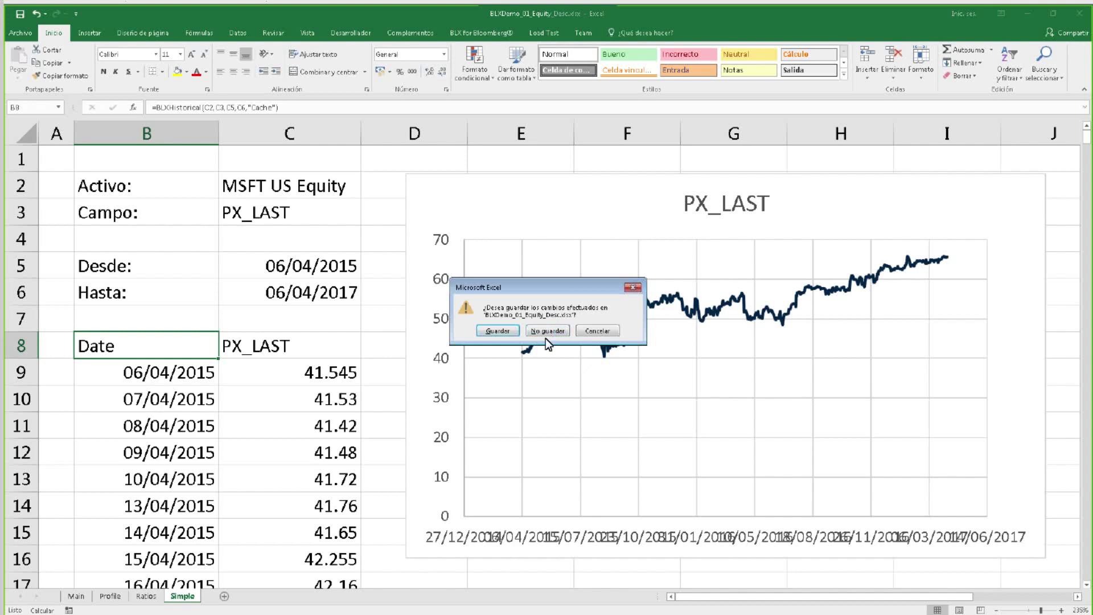
Discard the open workbook's changes, then paste US69783UAA97 from Y8 into Security ID cell C5.
click(546, 331)
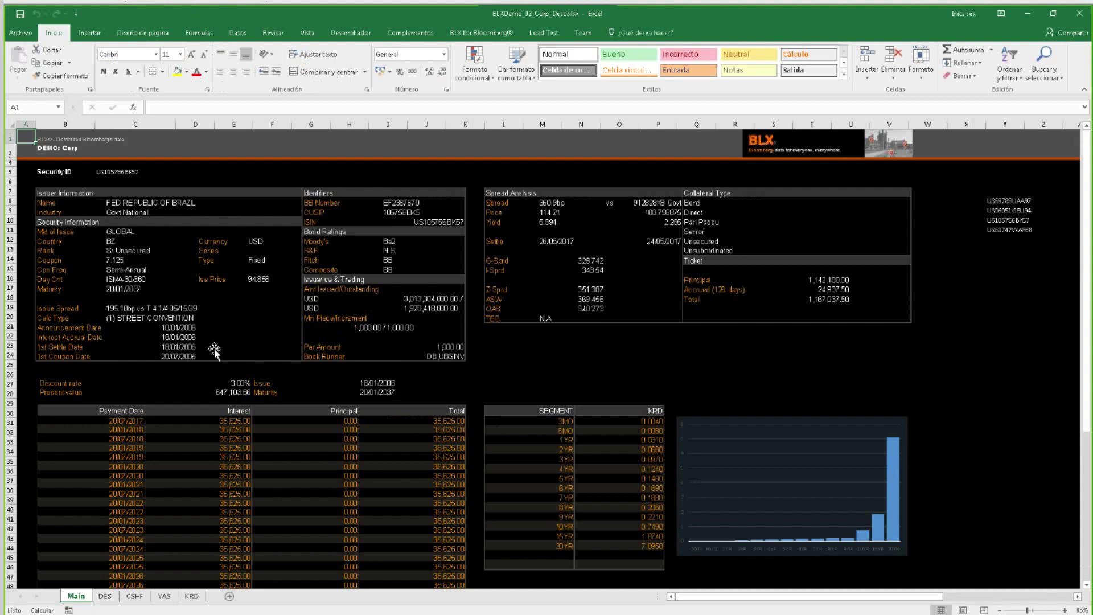
click(115, 170)
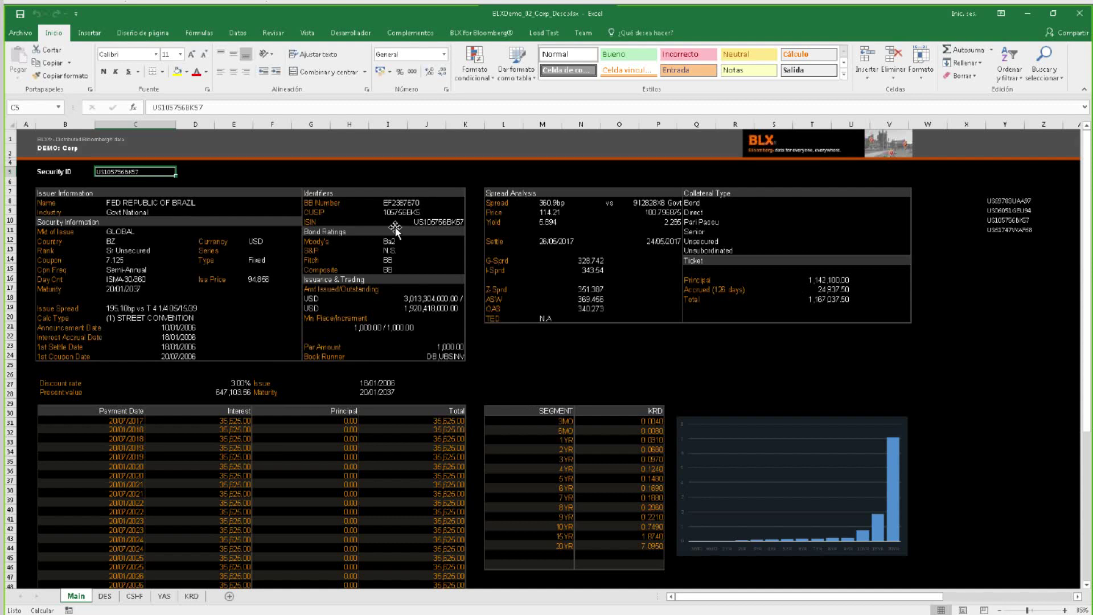
click(1009, 201)
key(ctrl+c)
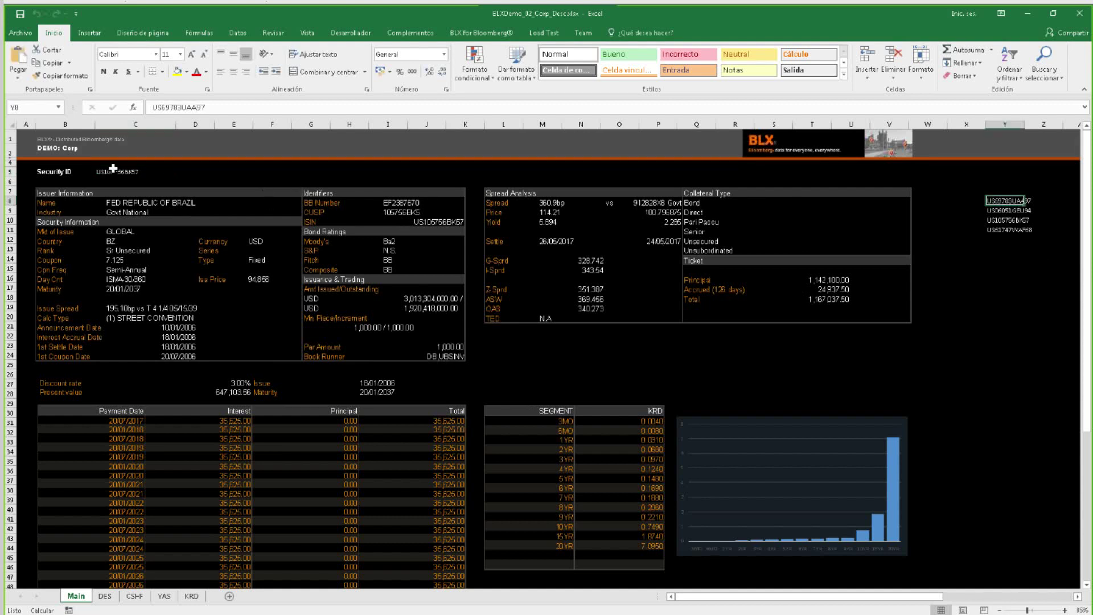
click(113, 173)
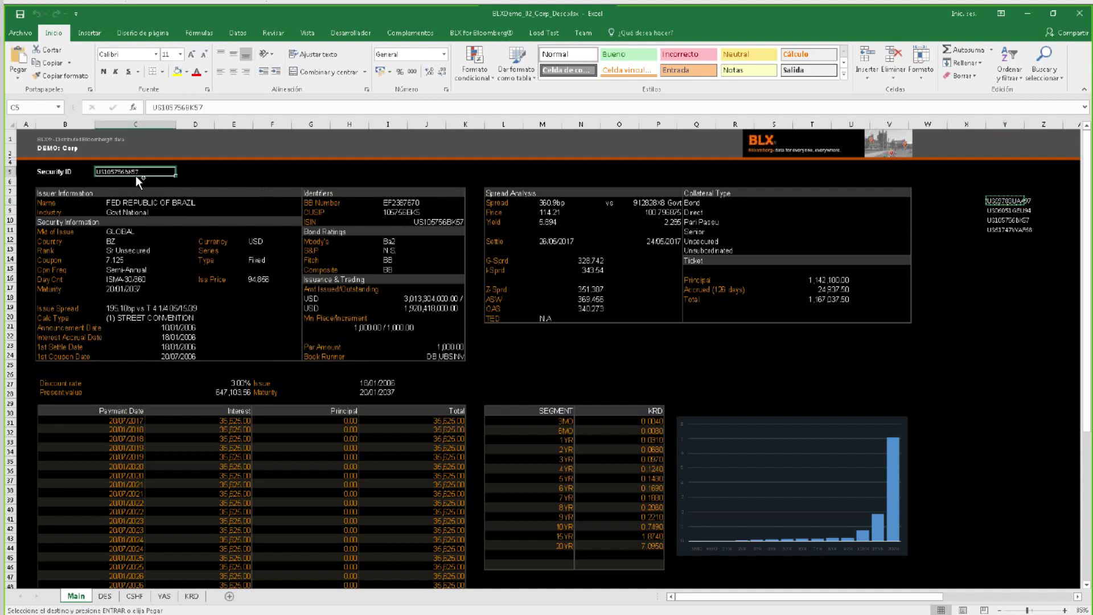
key(ctrl+v)
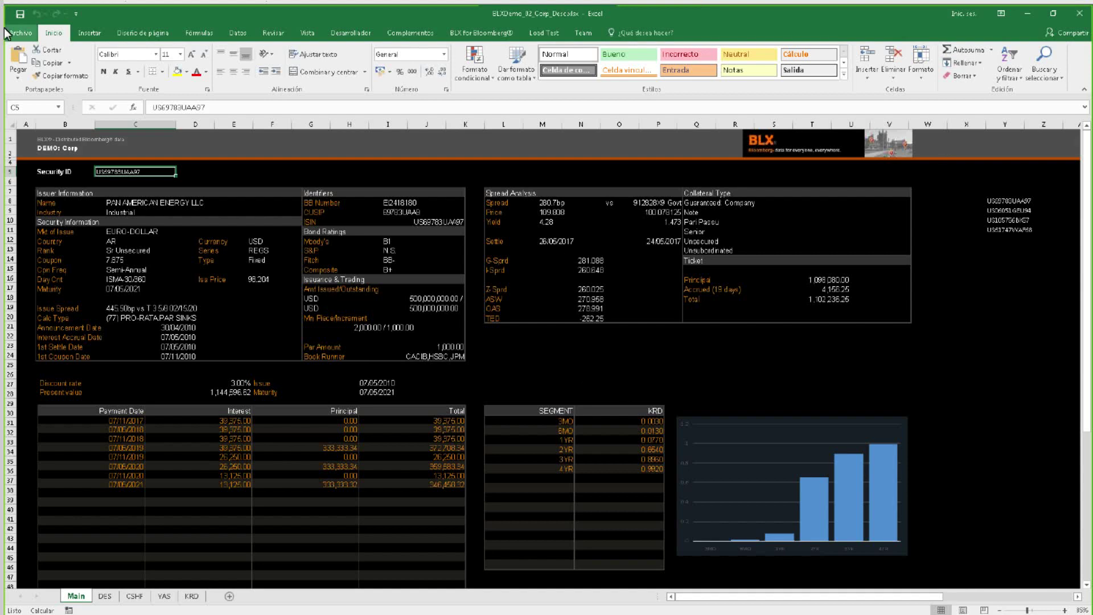
click(23, 35)
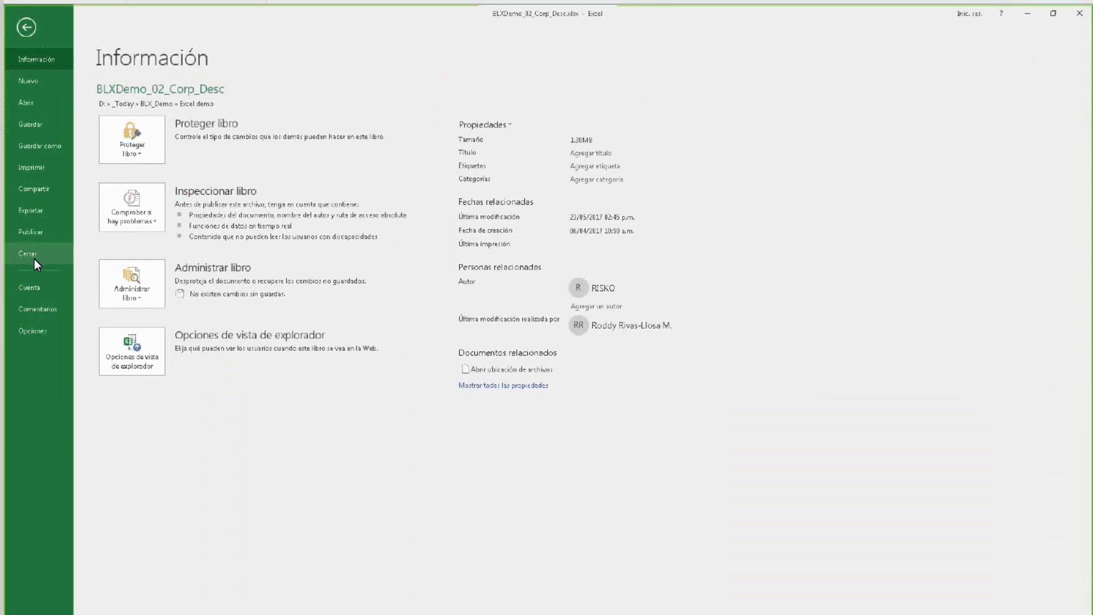
Close the corporate bond workbook without saving and pick Curve 2 in the CURVE dropdown.
click(34, 257)
click(548, 331)
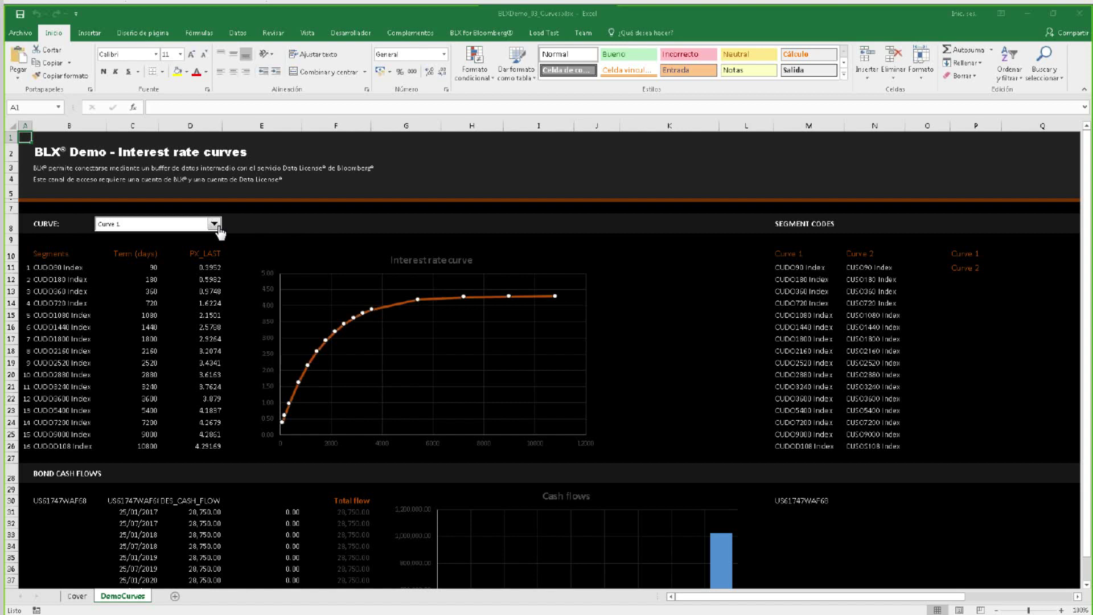
click(214, 225)
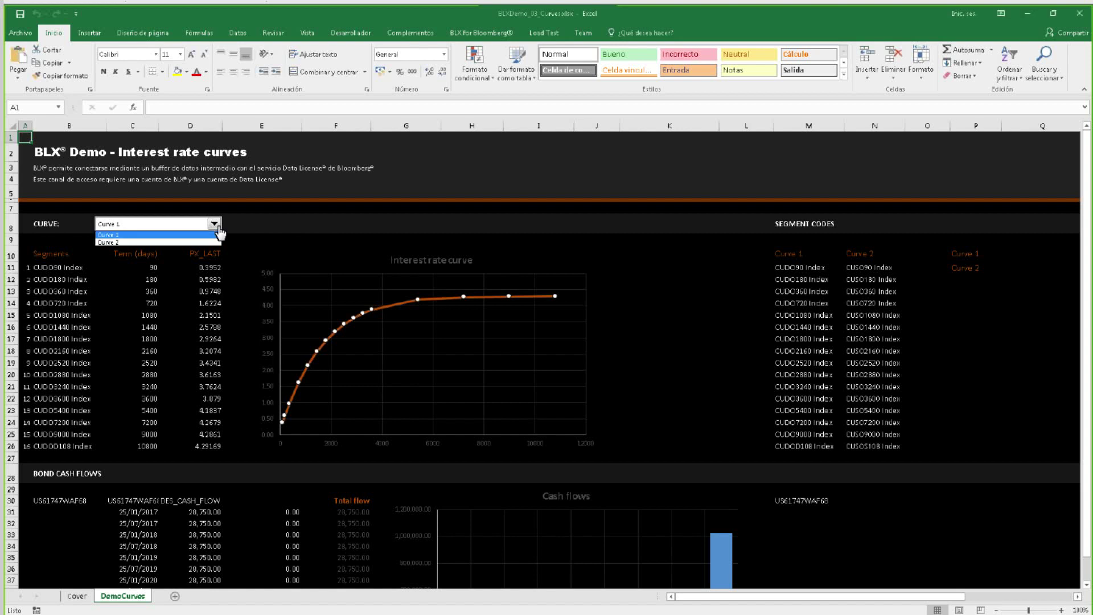
click(191, 243)
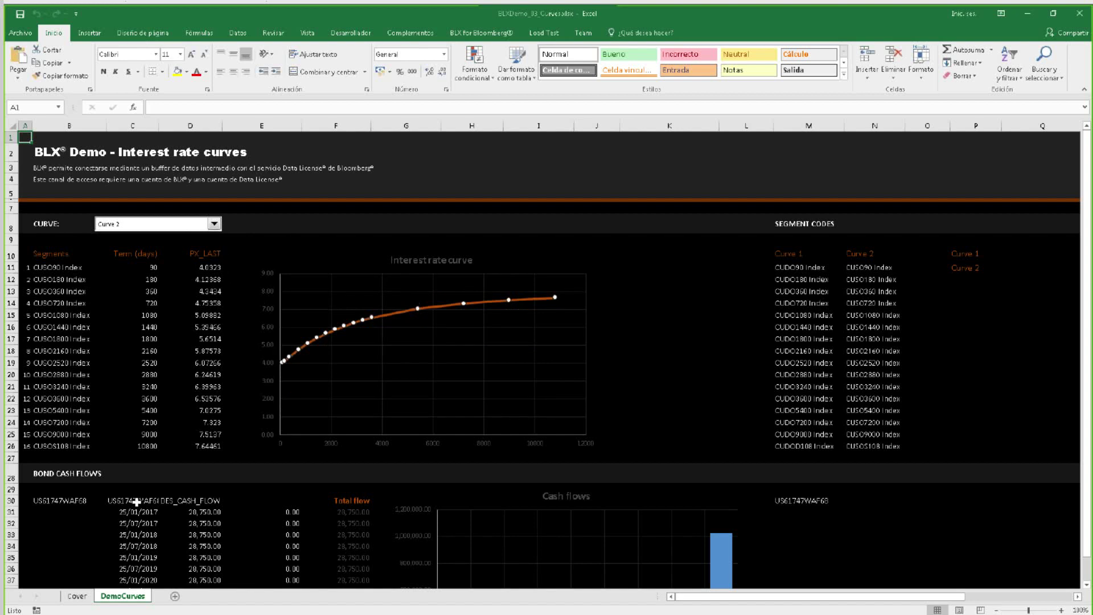
Inspect the segment formulas in B11, B12, B14, B16, B19, B21, B24 and B26.
click(55, 272)
click(51, 282)
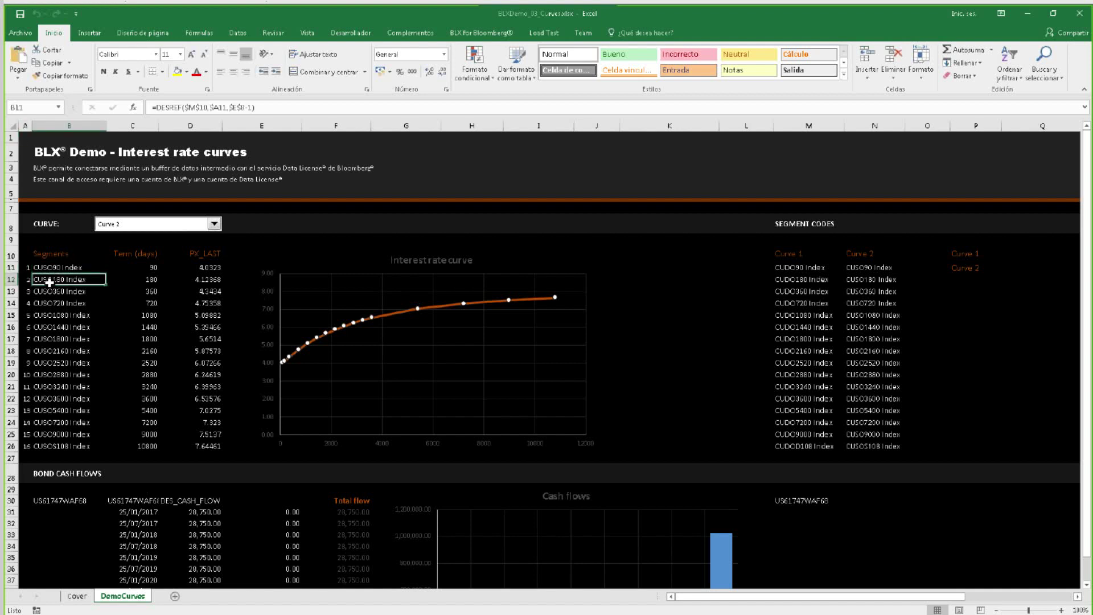
click(41, 304)
click(46, 329)
click(46, 362)
click(50, 389)
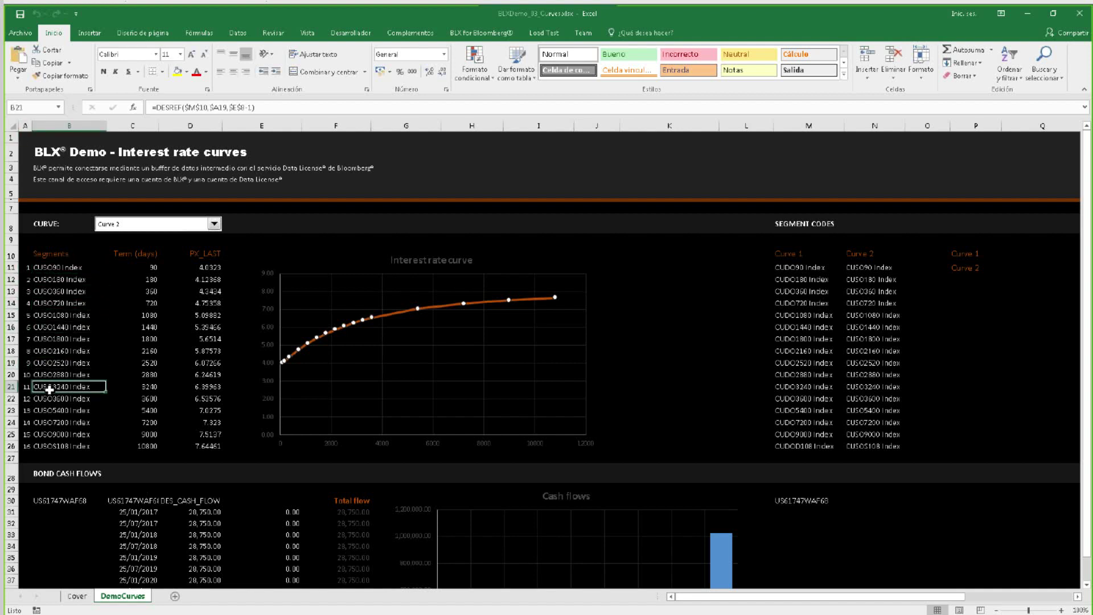
click(51, 423)
click(50, 445)
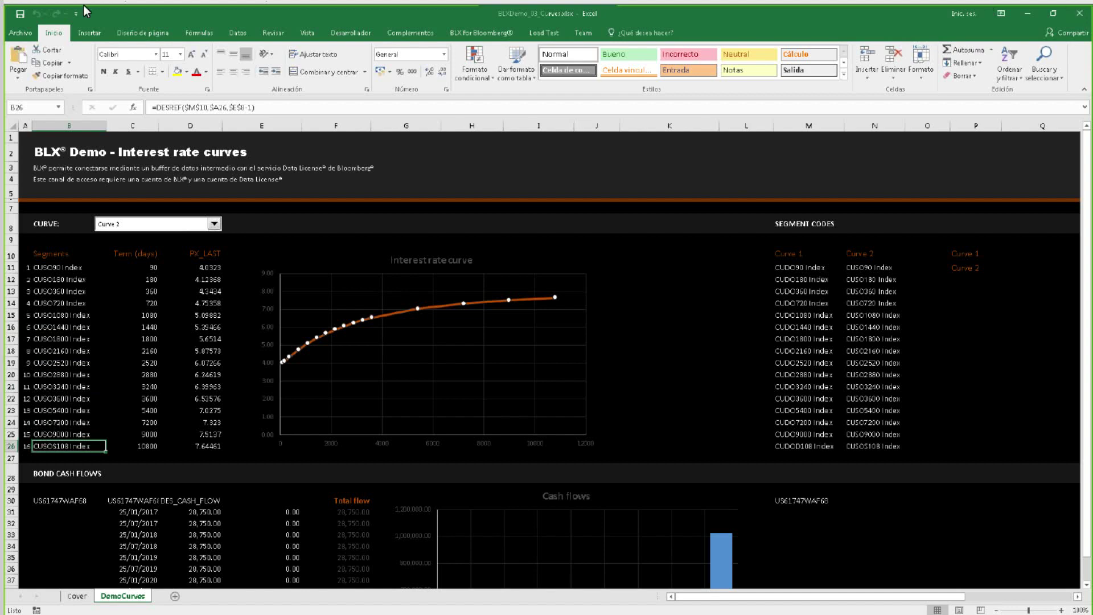
click(25, 37)
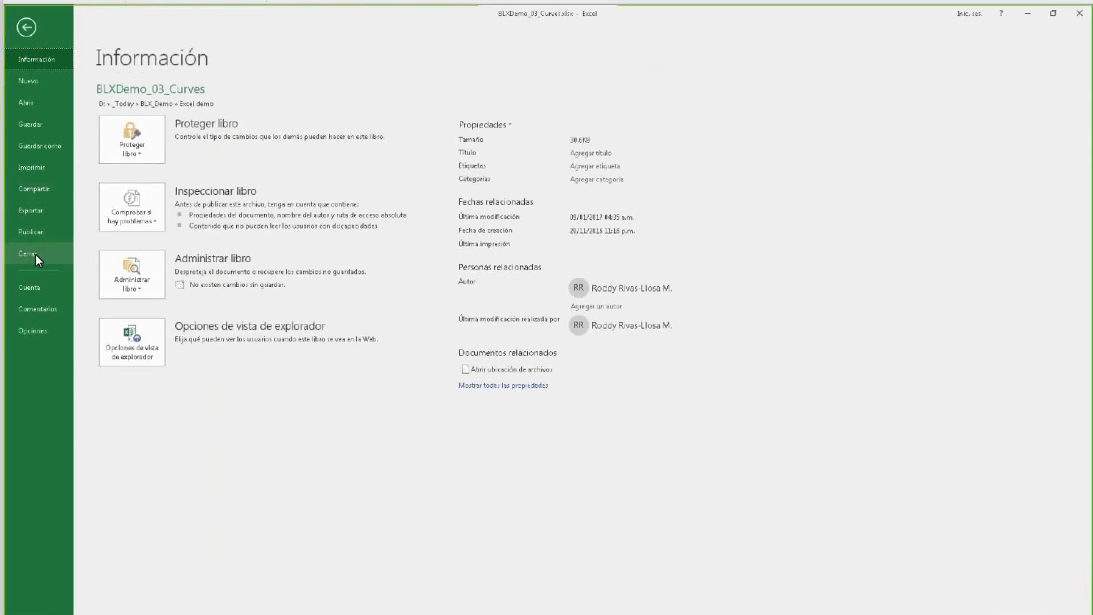
Close the interest-rate curves workbook without saving its changes.
key(Escape)
key(ctrl+w)
click(563, 332)
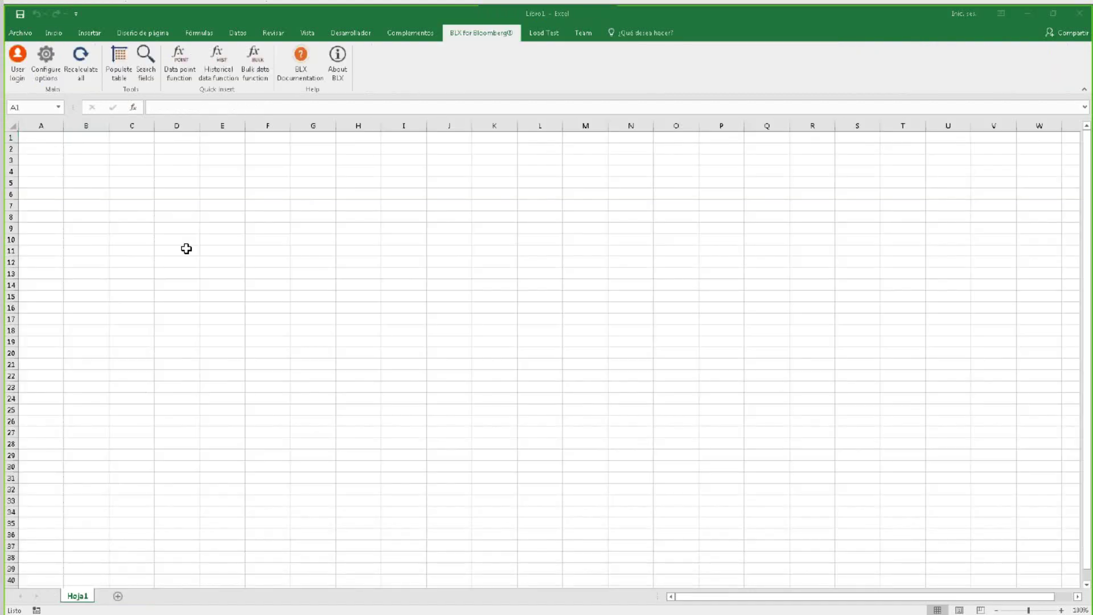
click(229, 16)
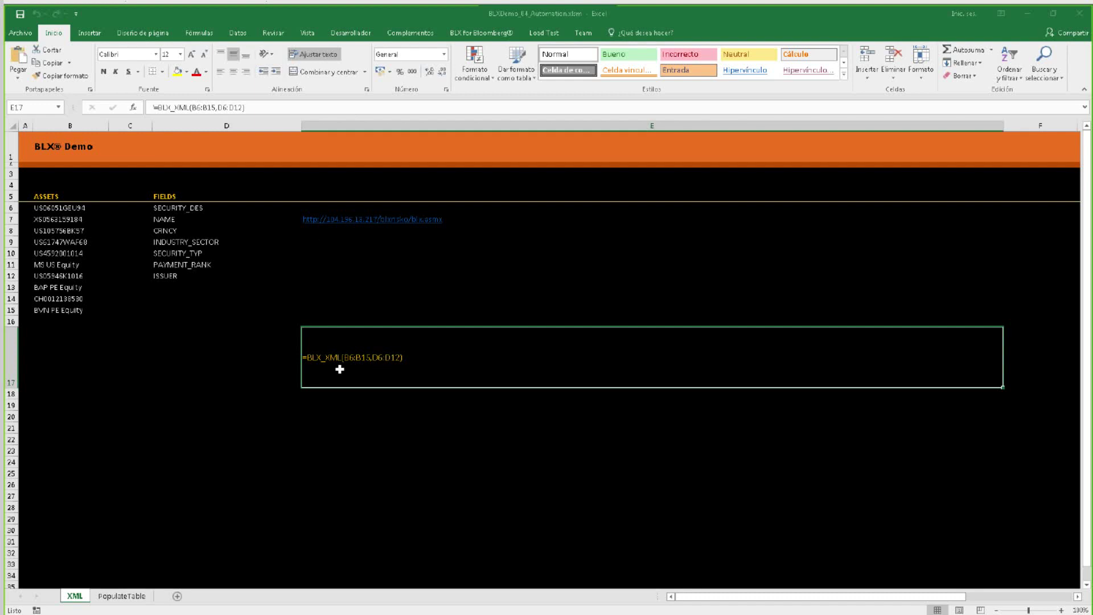
Remove the leading apostrophe in E17 so the BLX_XML formula generates the XML request.
double_click(329, 367)
key(Home)
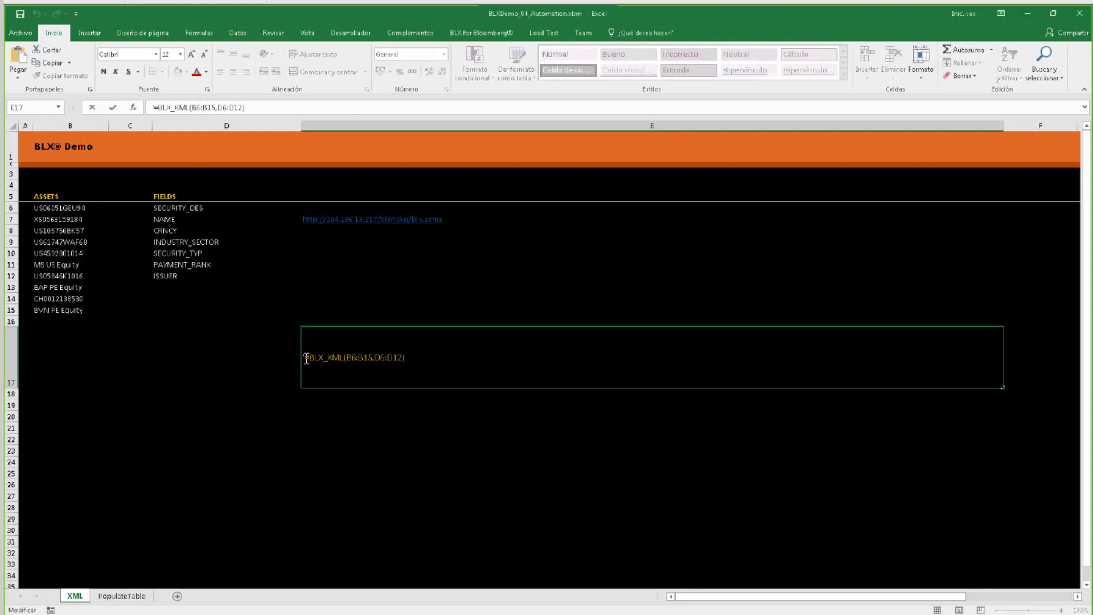
key(Delete)
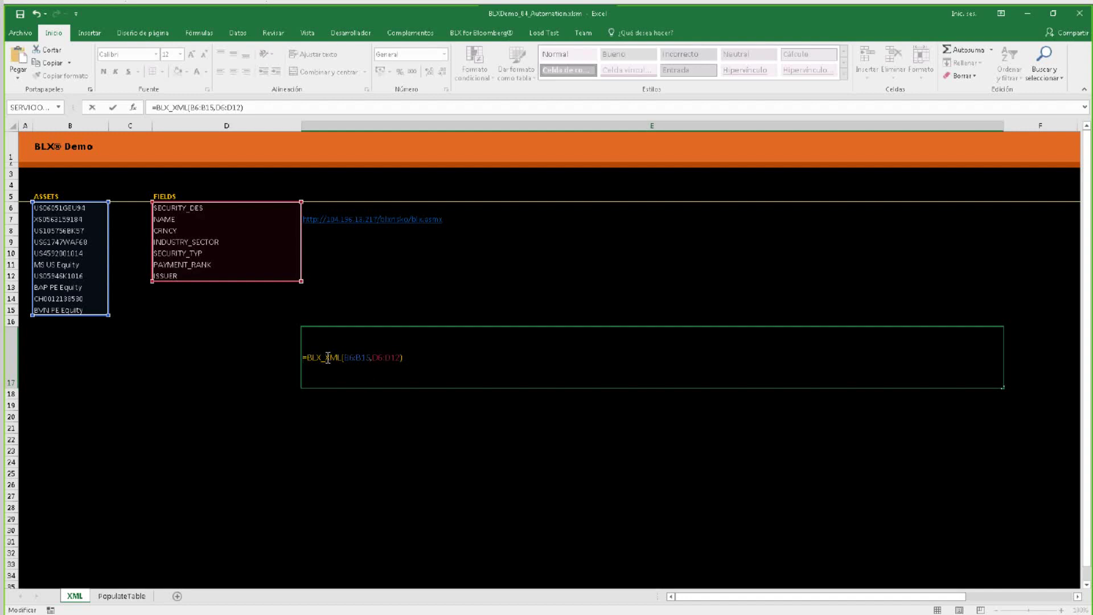
key(Return)
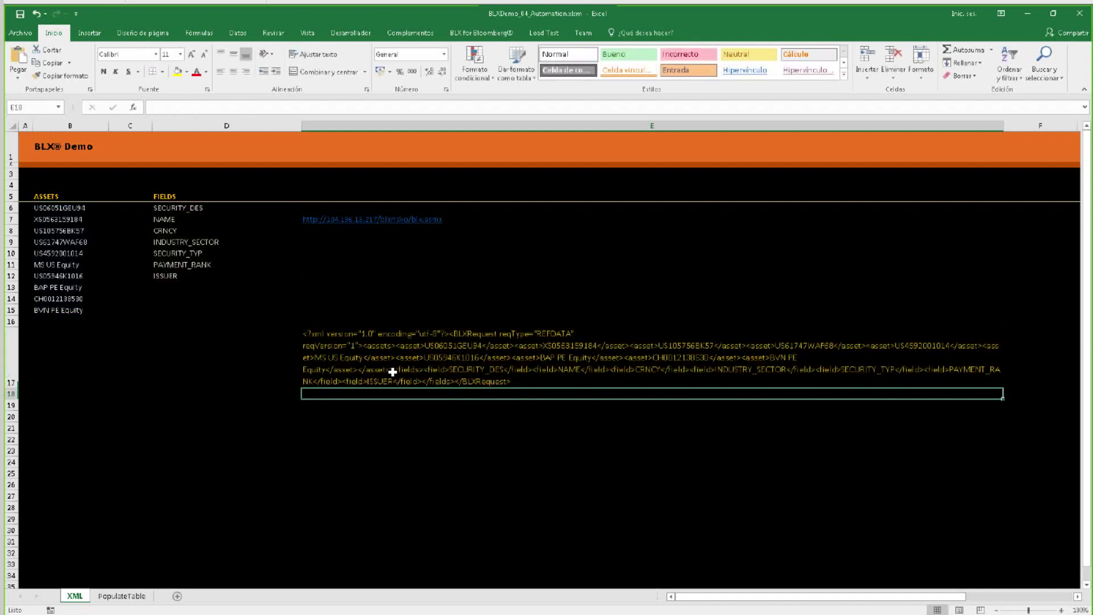
scroll(347, 362, down, 5)
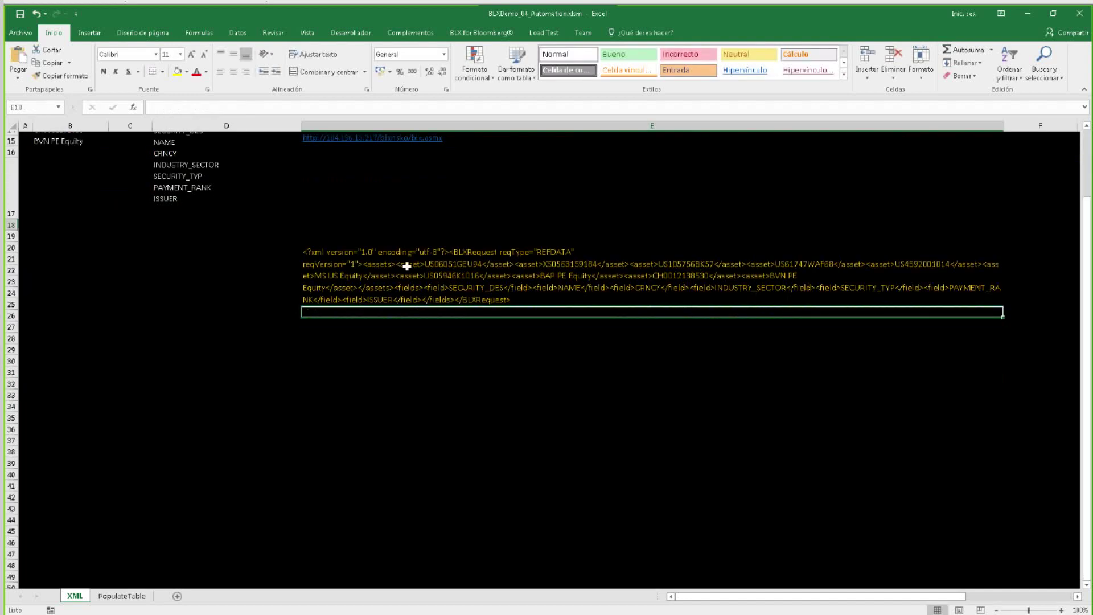
click(414, 182)
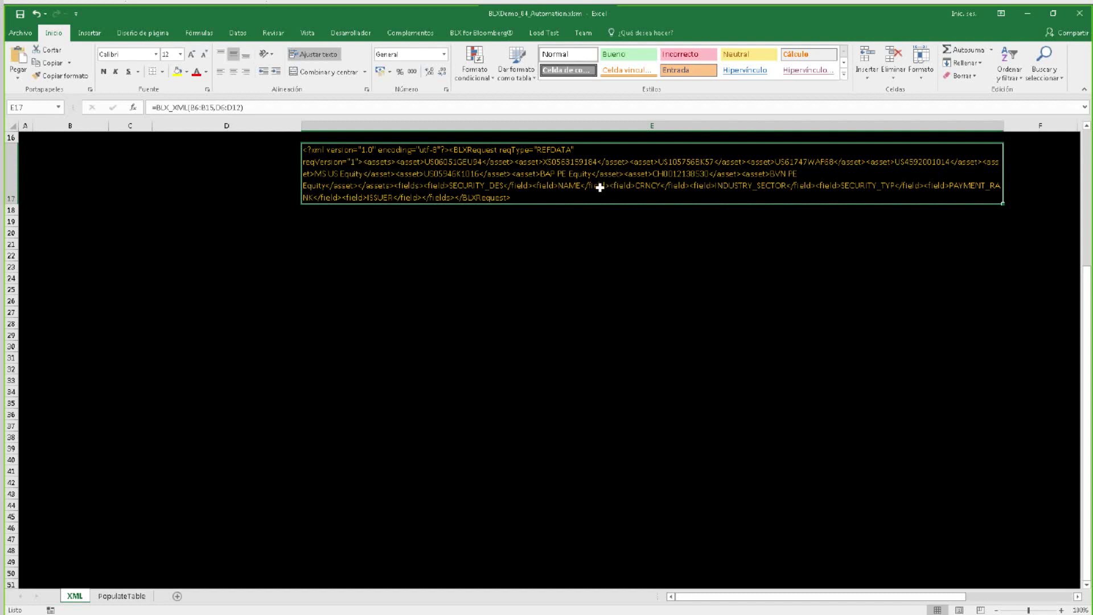
Close the automation workbook without saving and advance the BLX Demostración presentation to the next slide.
click(31, 36)
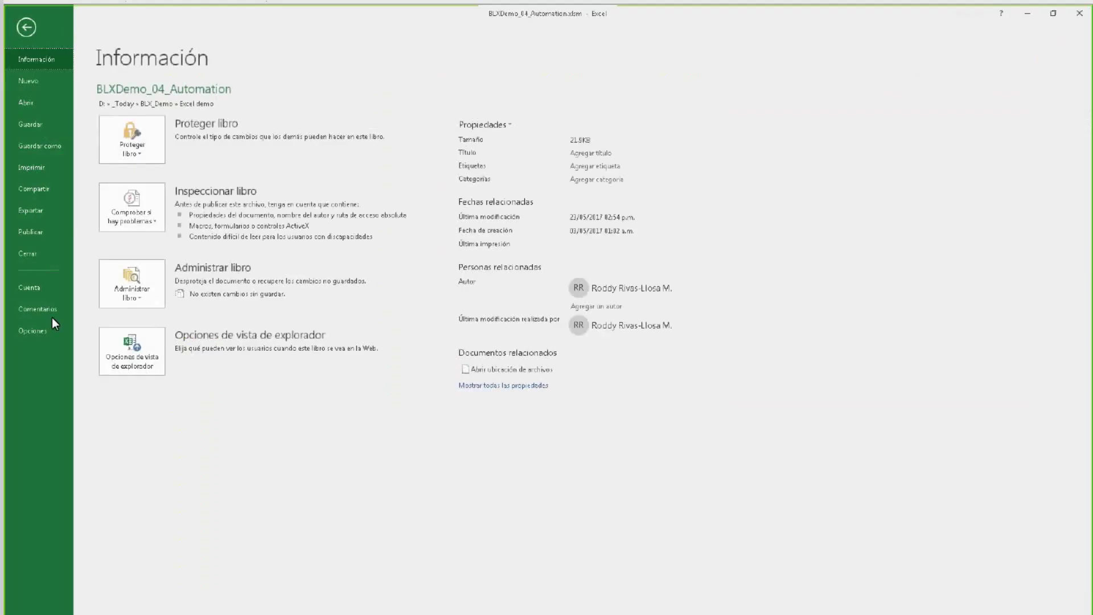
click(31, 256)
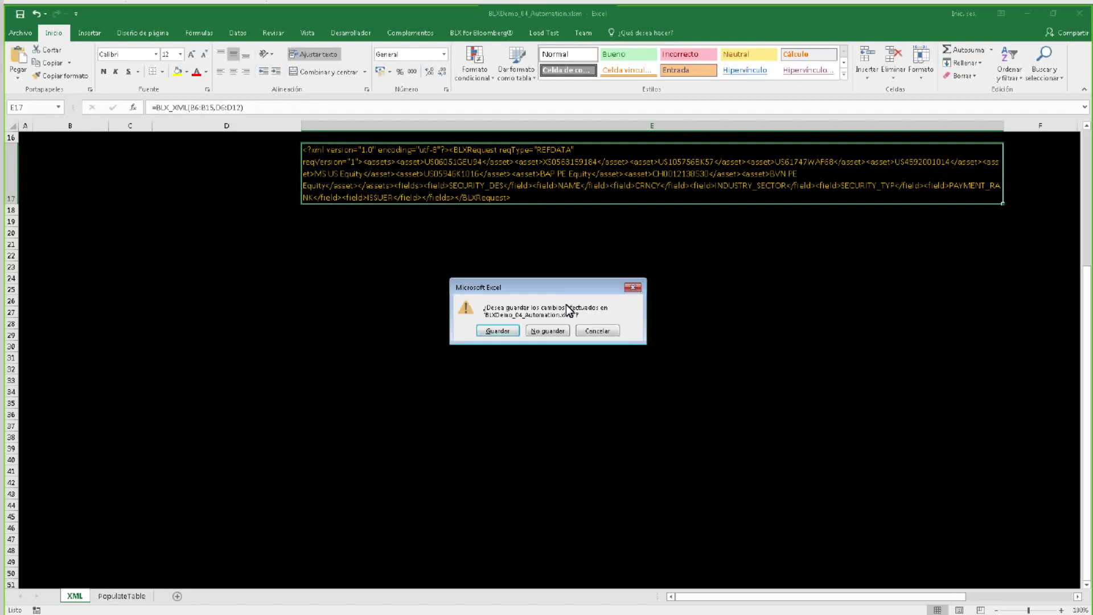
click(551, 330)
click(1079, 10)
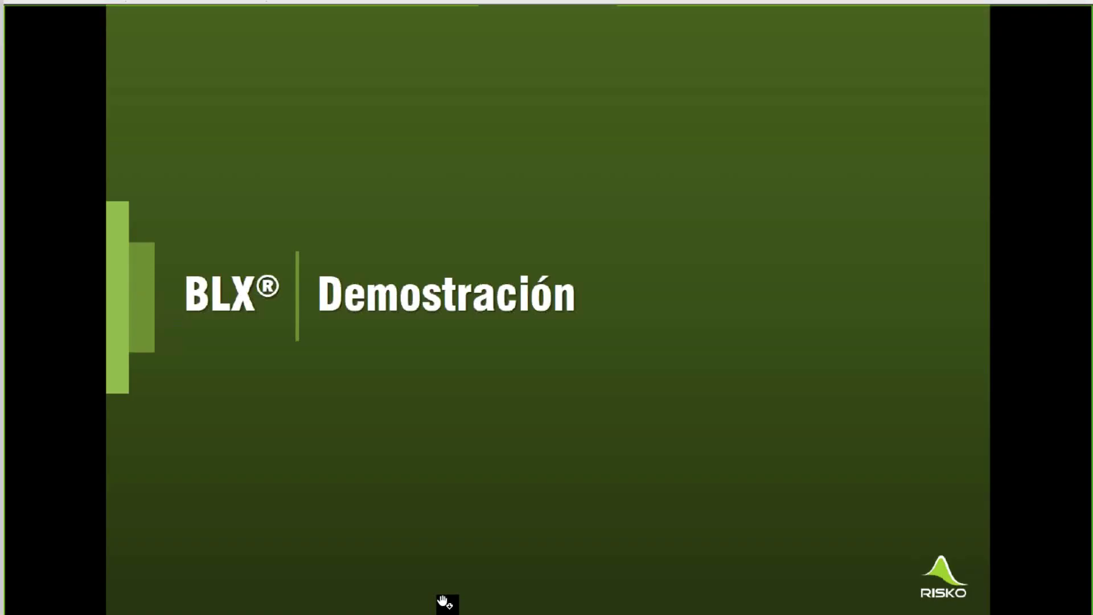
click(640, 460)
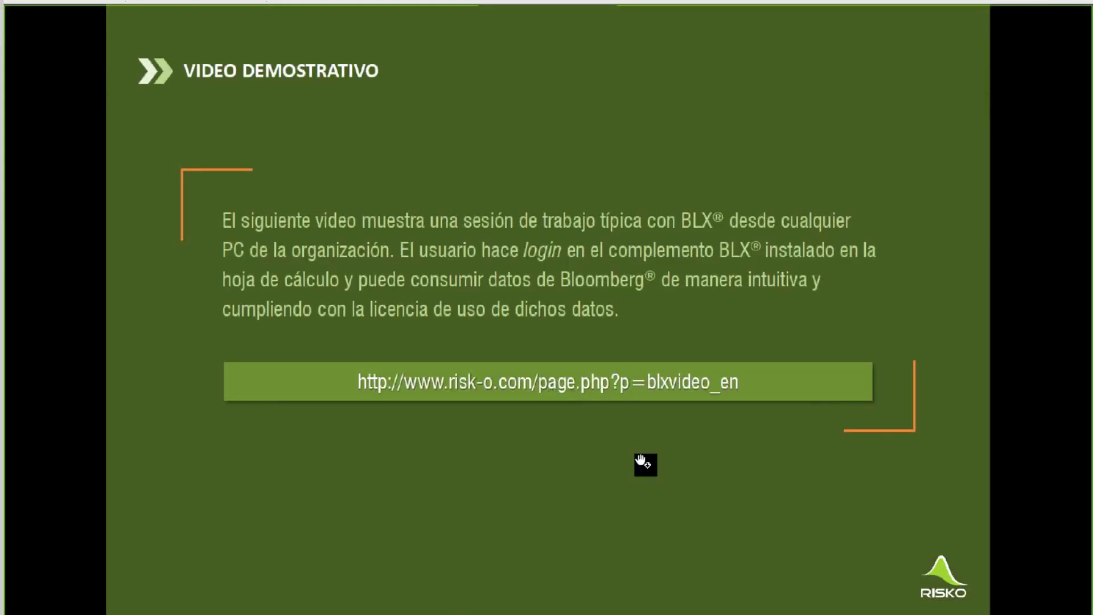